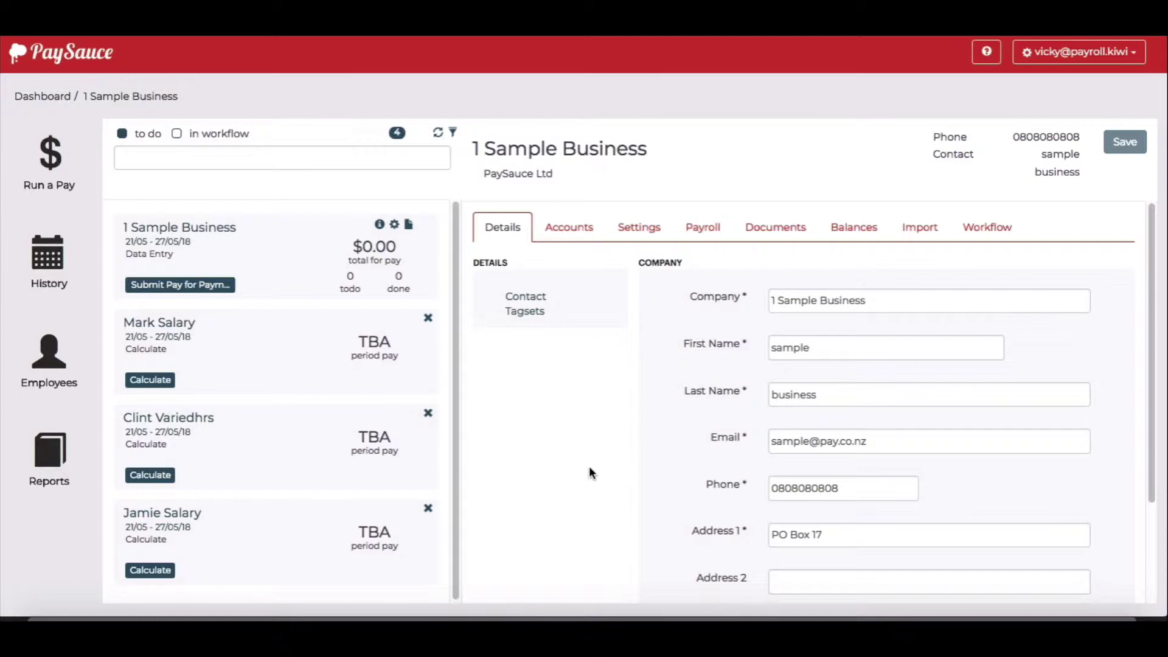
Enrol Salary Jamie in KiwiSaver at 3% deduction and 3% contribution, and save
left_click(212, 630)
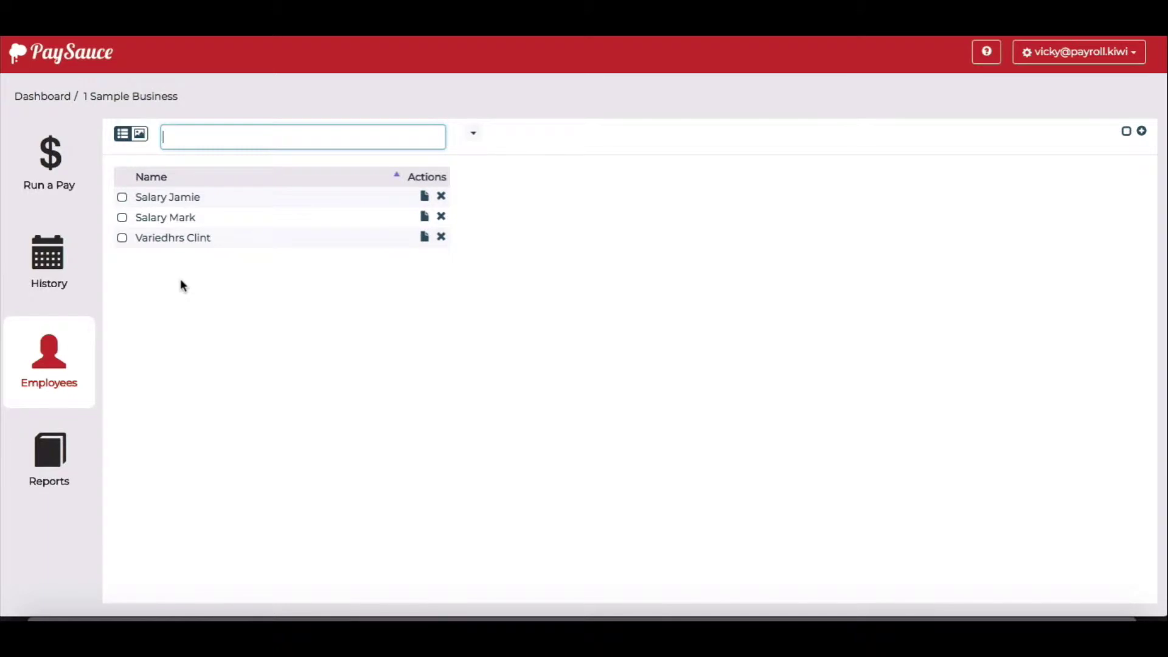
left_click(193, 206)
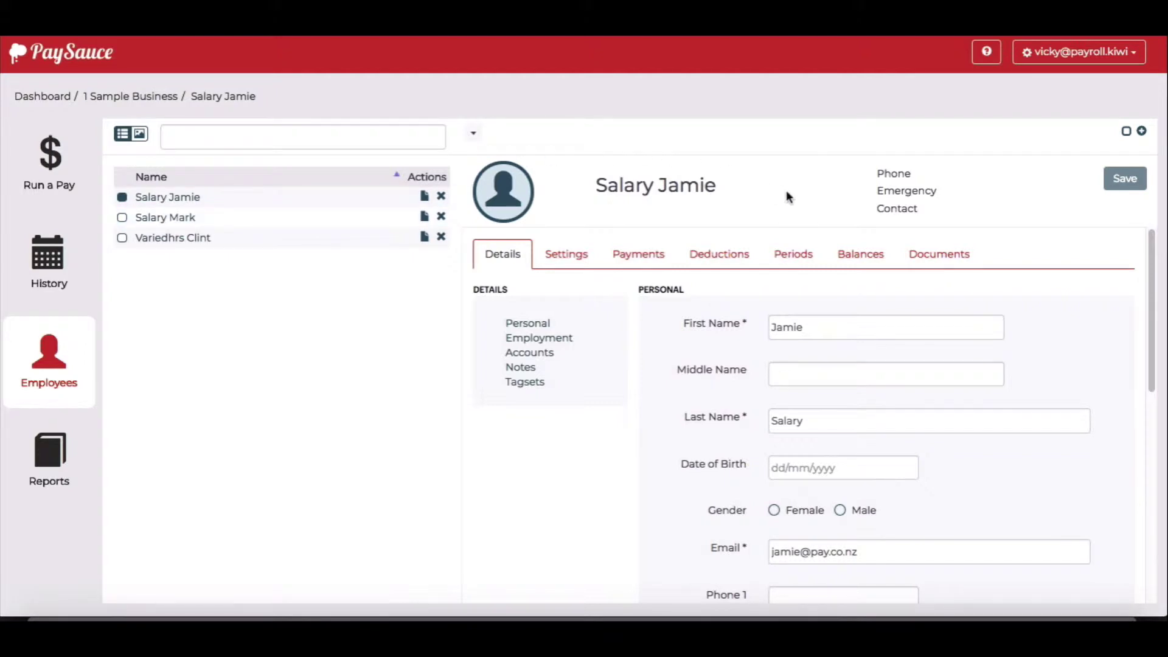
left_click(638, 254)
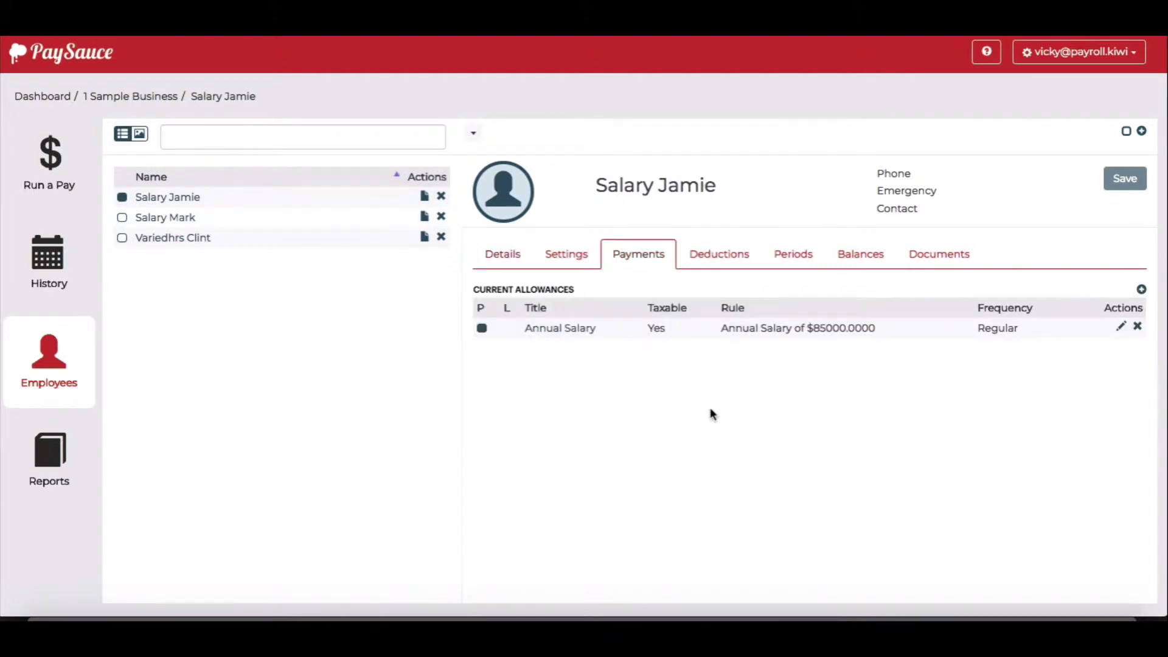
left_click(579, 257)
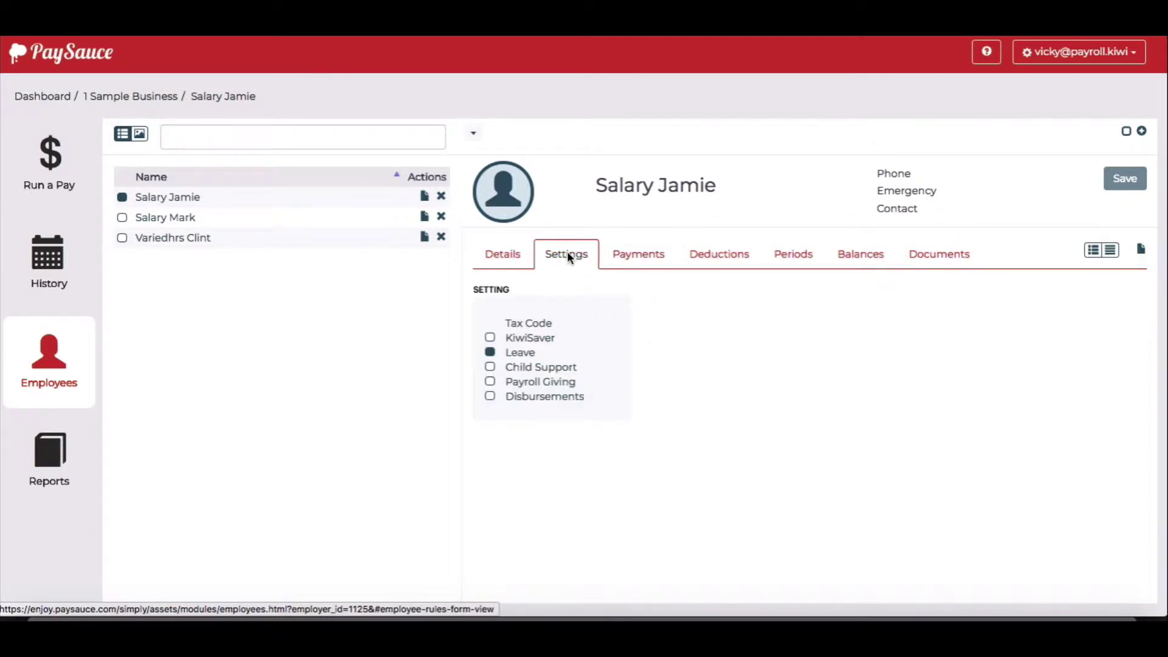
left_click(530, 339)
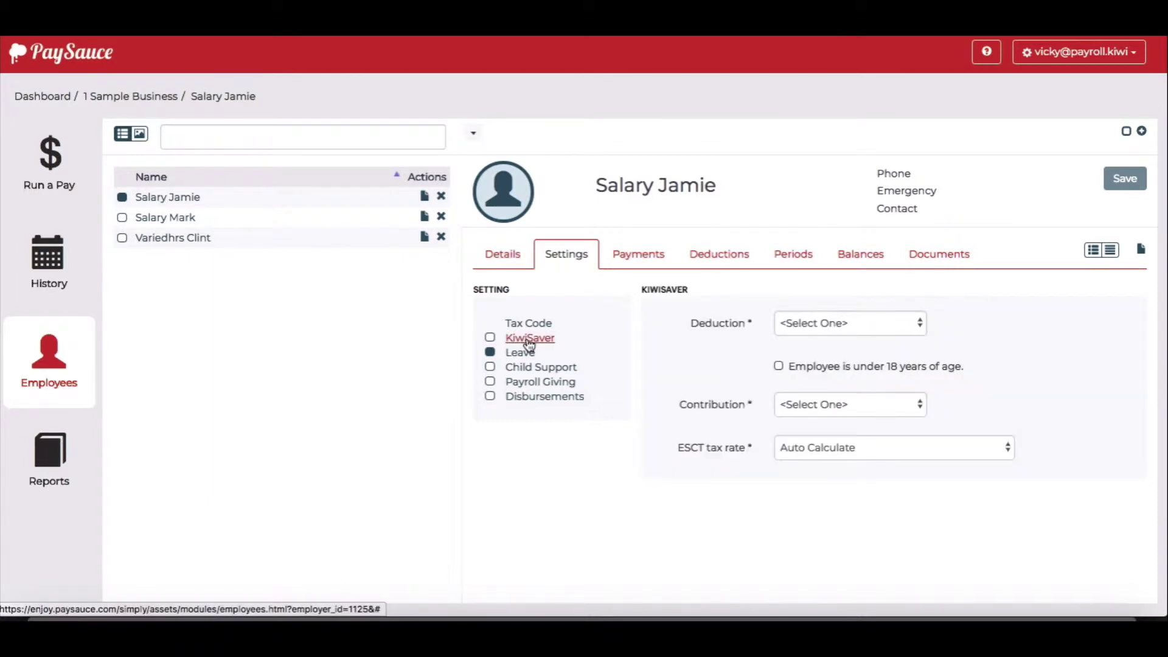
left_click(491, 338)
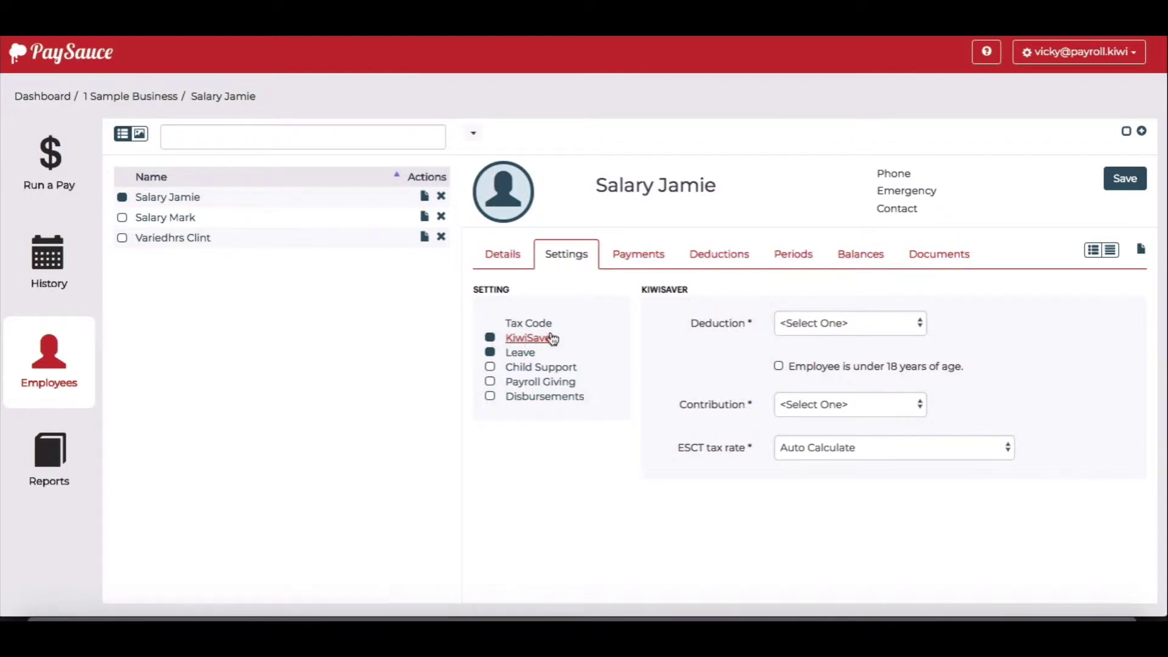
left_click(797, 328)
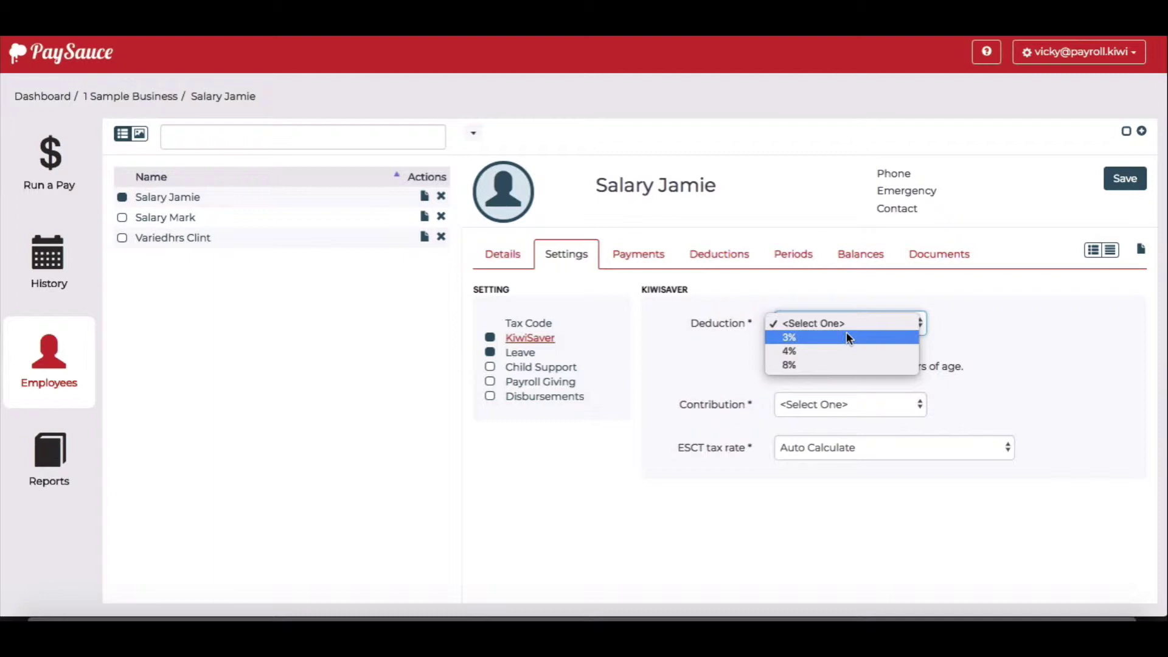
left_click(847, 334)
left_click(843, 402)
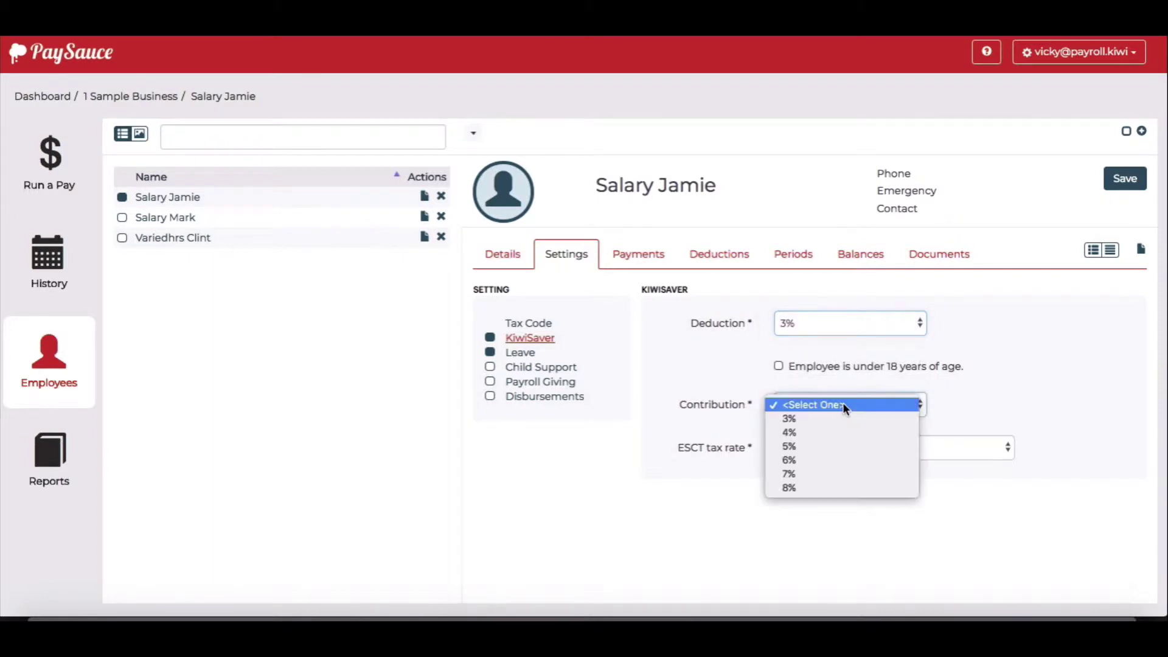
left_click(842, 418)
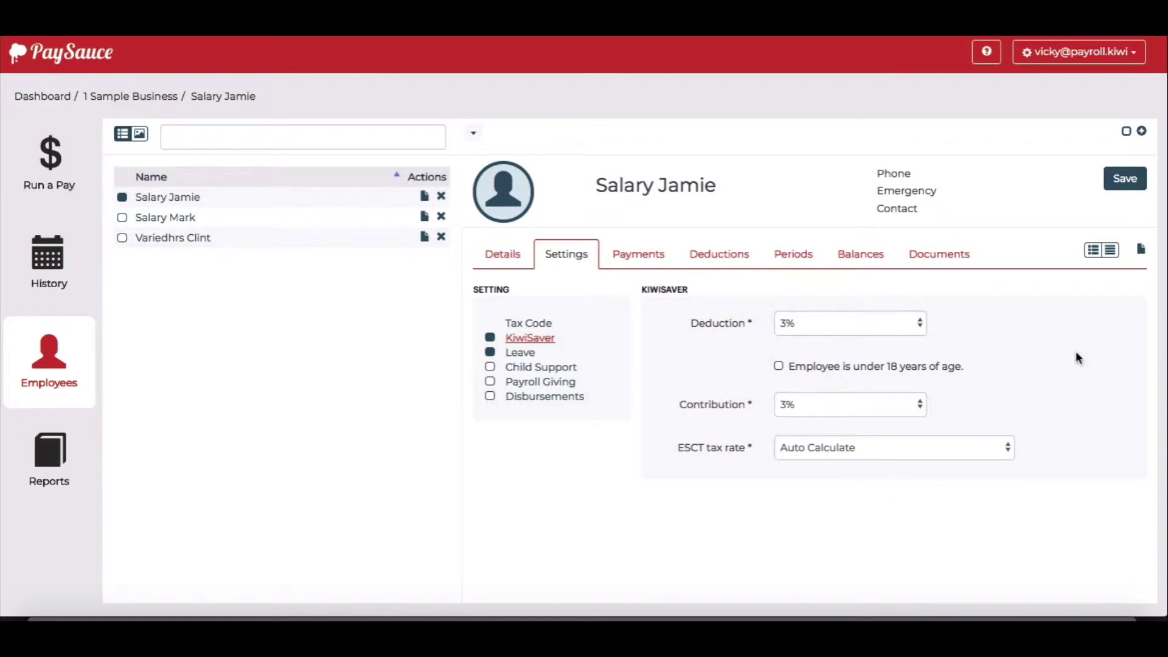
left_click(1123, 185)
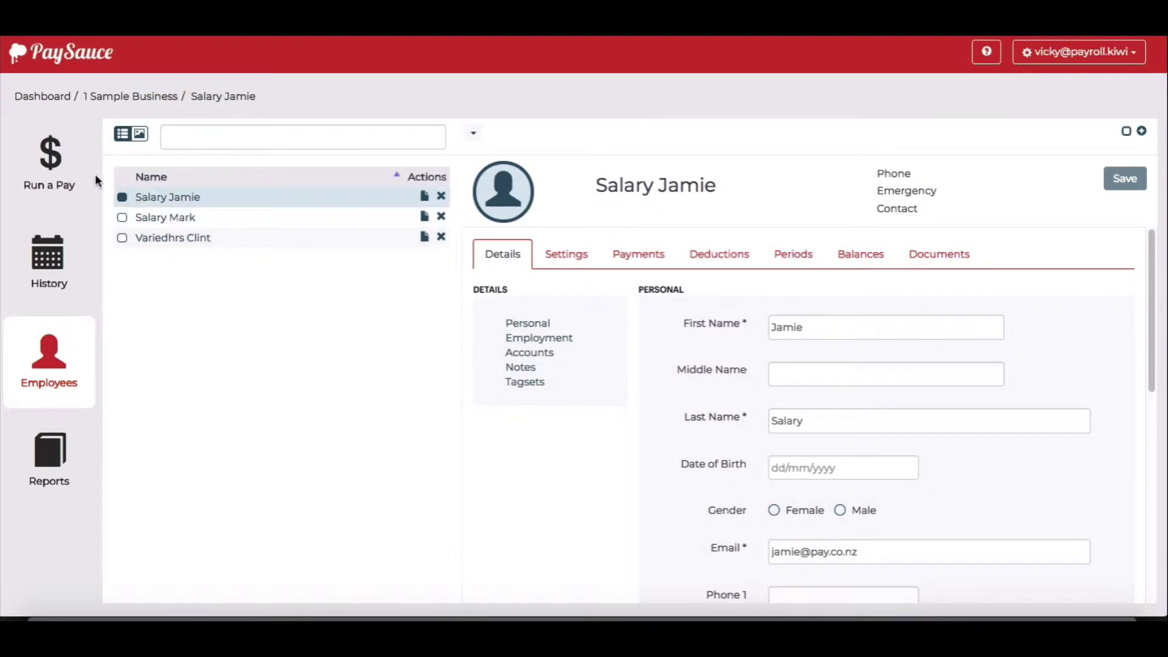
Open the 21/05–27/05/18 pay run showing pay cards for Jamie, Mark and Clint
left_click(57, 166)
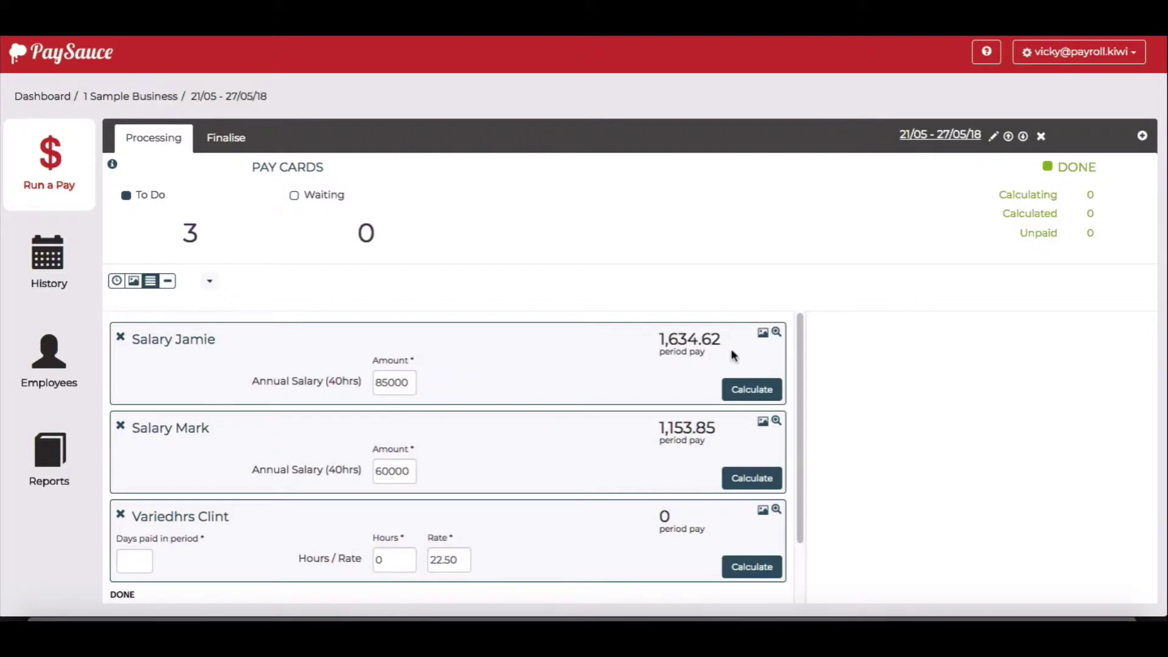
Review Salary Jamie's pay breakdown and calculate it, giving $1198.07 net pay
left_click(776, 333)
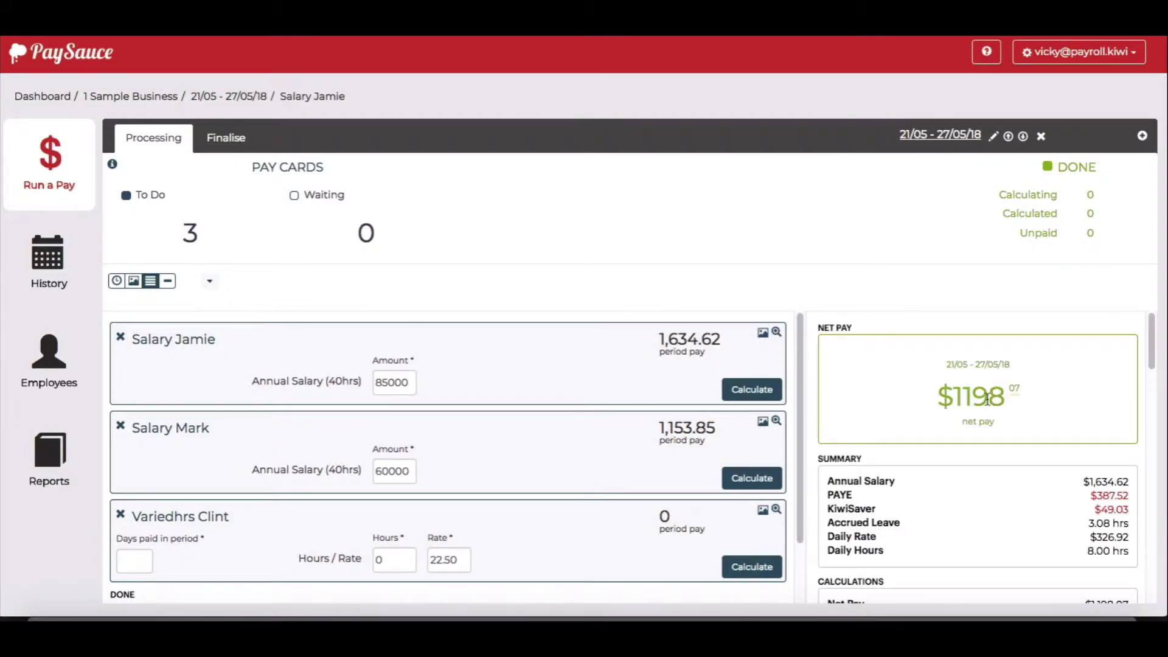
scroll(987, 396, "down", 3)
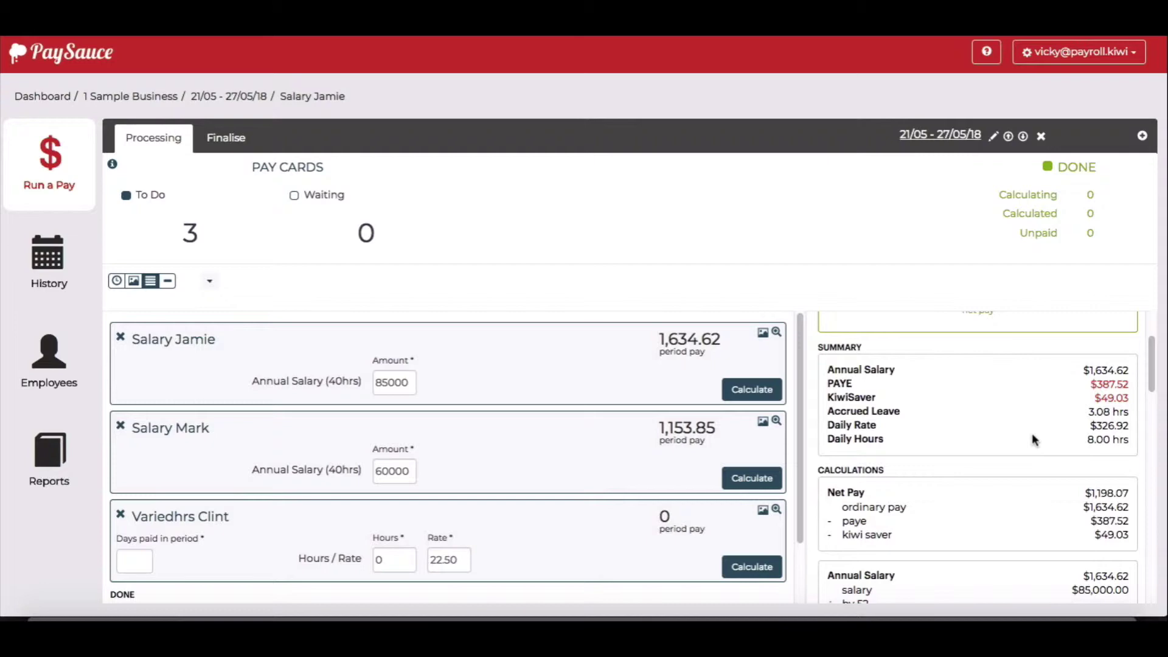
scroll(1033, 439, "down", 3)
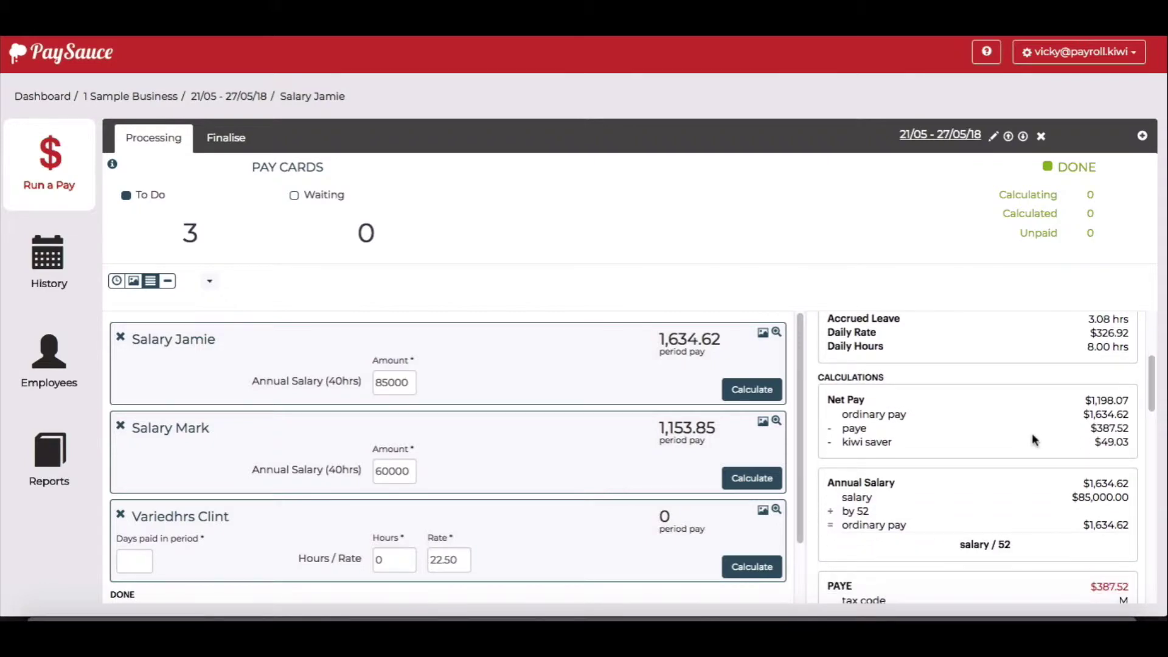
scroll(1034, 439, "up", 2)
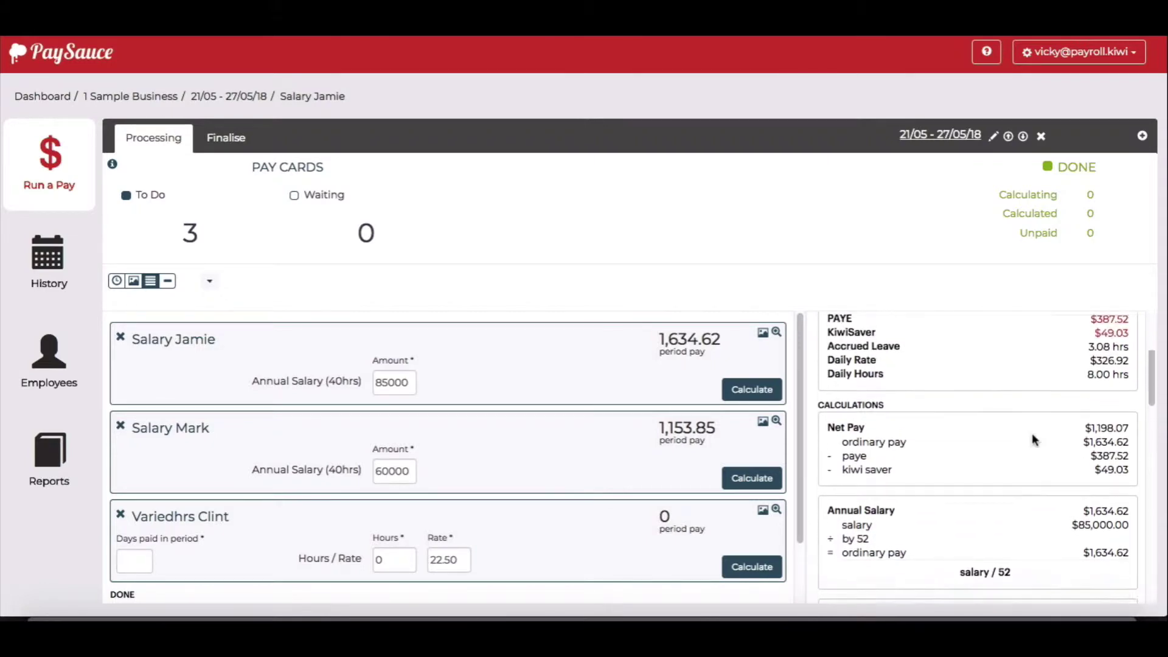
scroll(1033, 436, "up", 1)
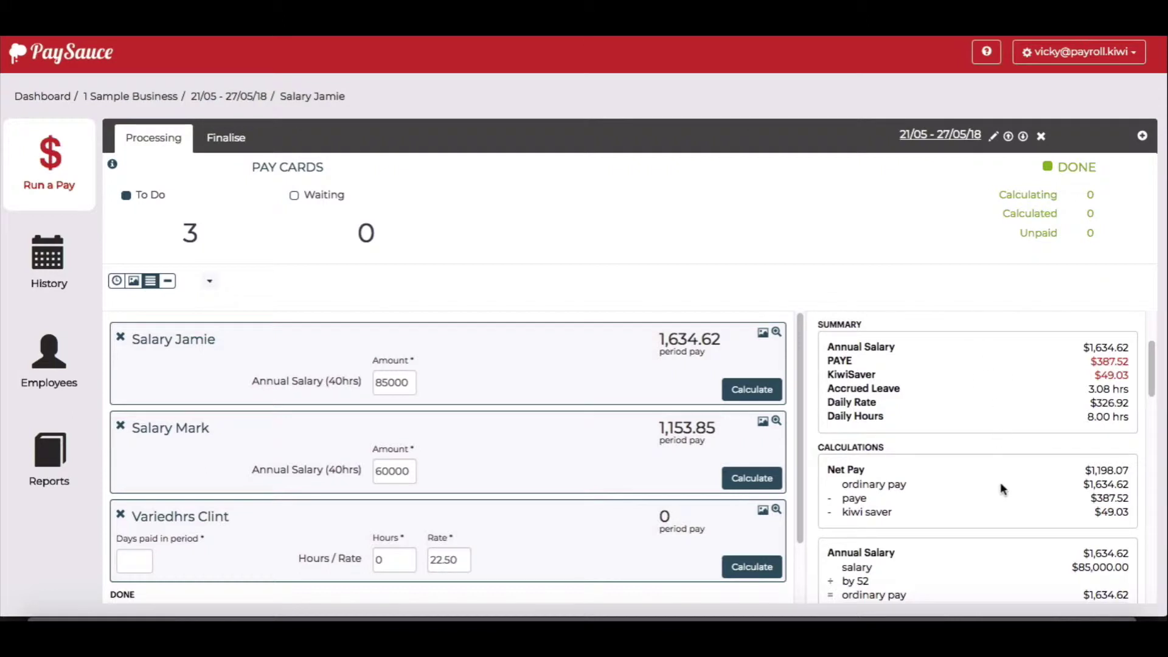
scroll(1001, 484, "down", 4)
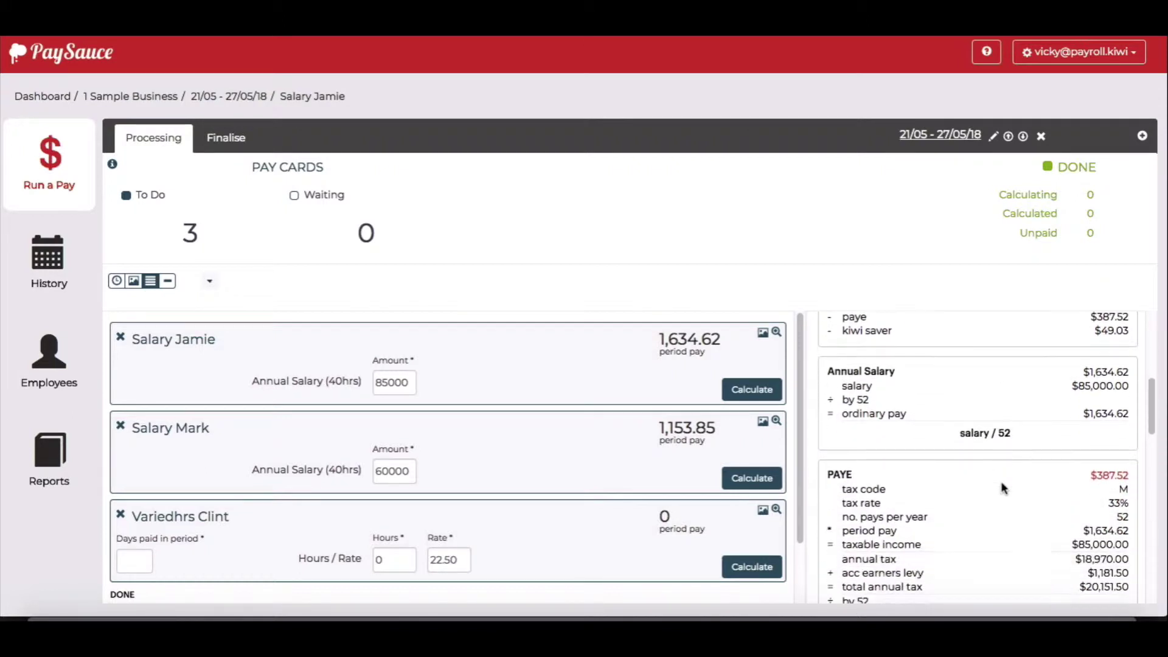
scroll(1003, 487, "down", 6)
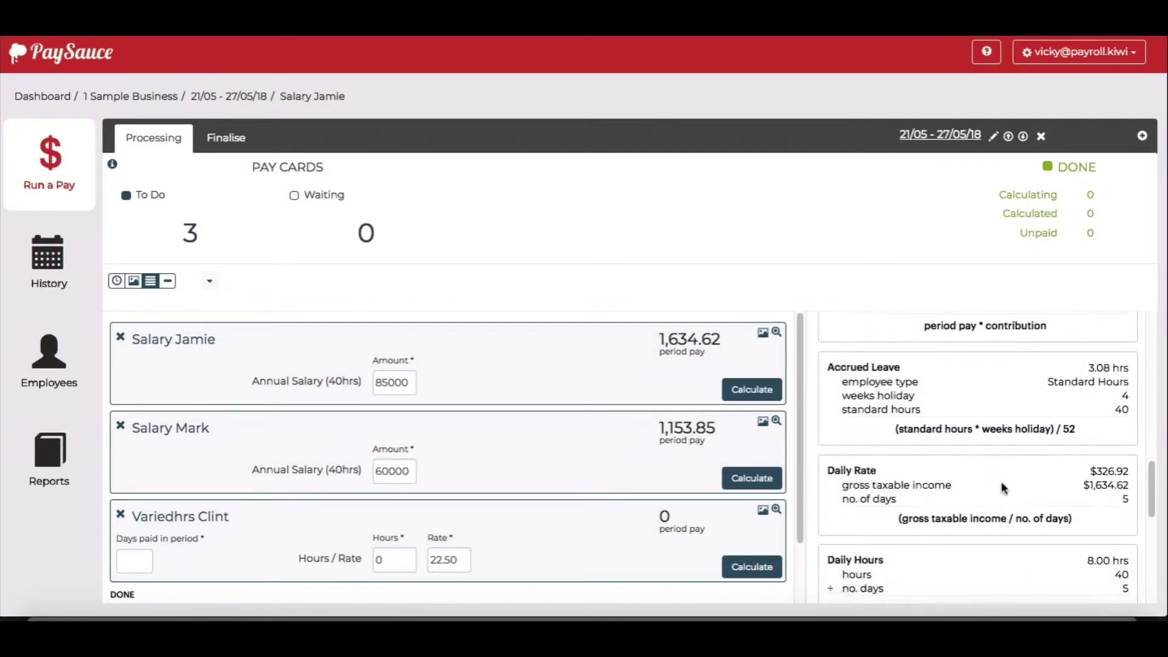
scroll(1002, 481, "down", 5)
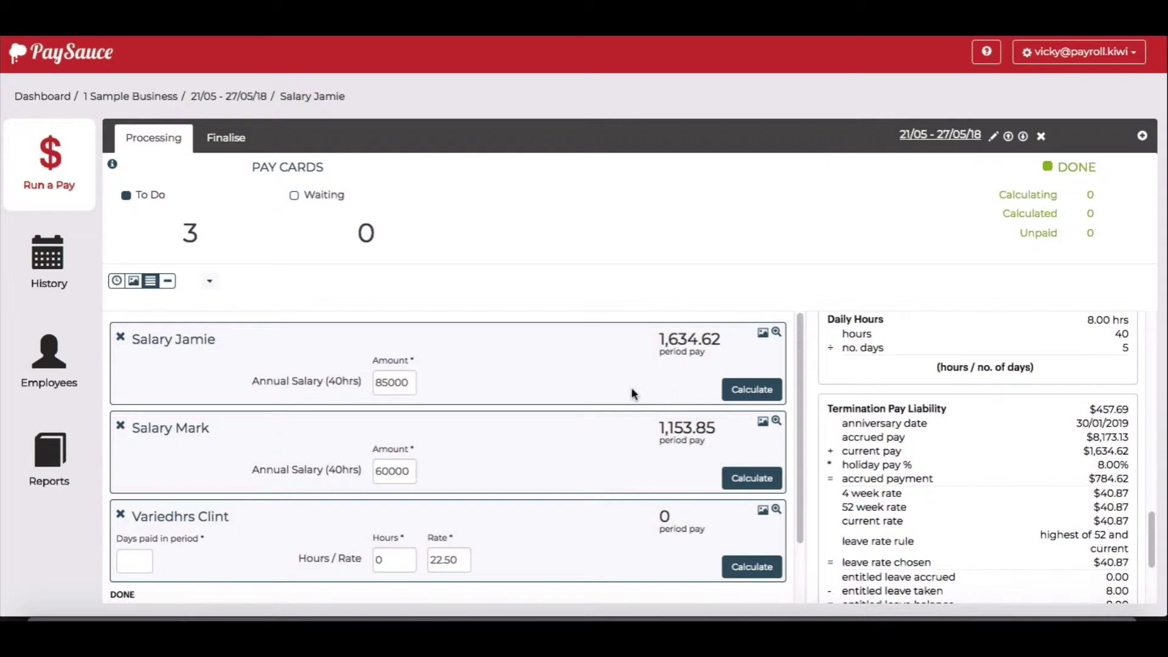
left_click(745, 391)
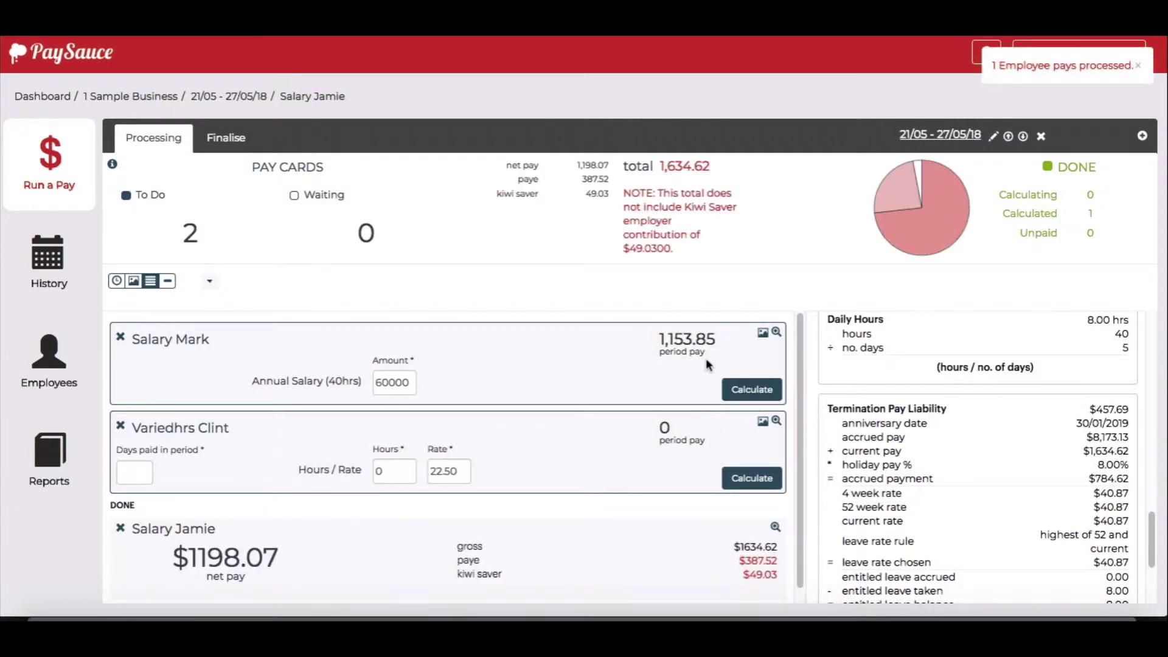
Review the $60,000-salary employee Mark's pay breakdown
left_click(776, 333)
scroll(980, 481, "up", 5)
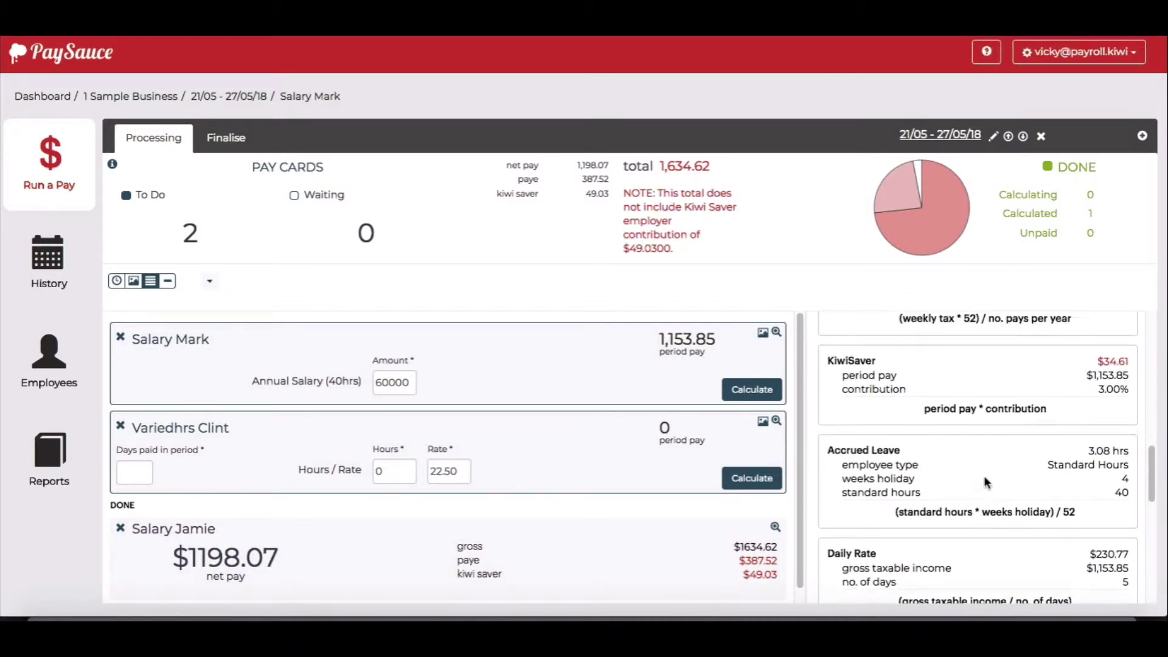
scroll(987, 482, "up", 10)
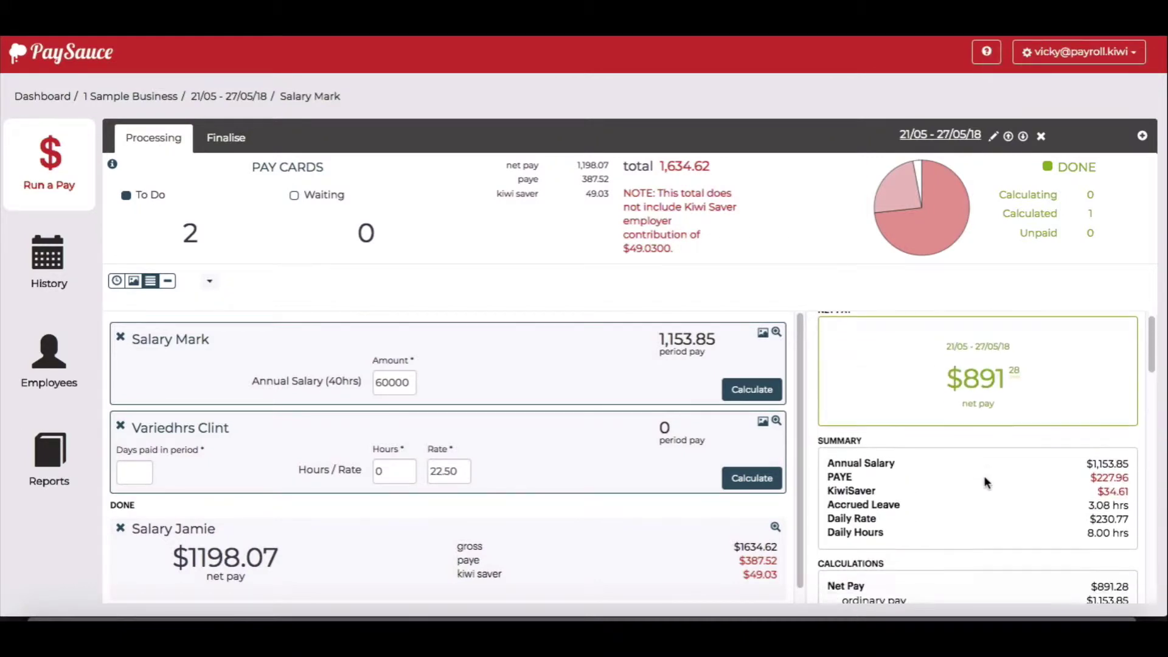
scroll(987, 481, "down", 3)
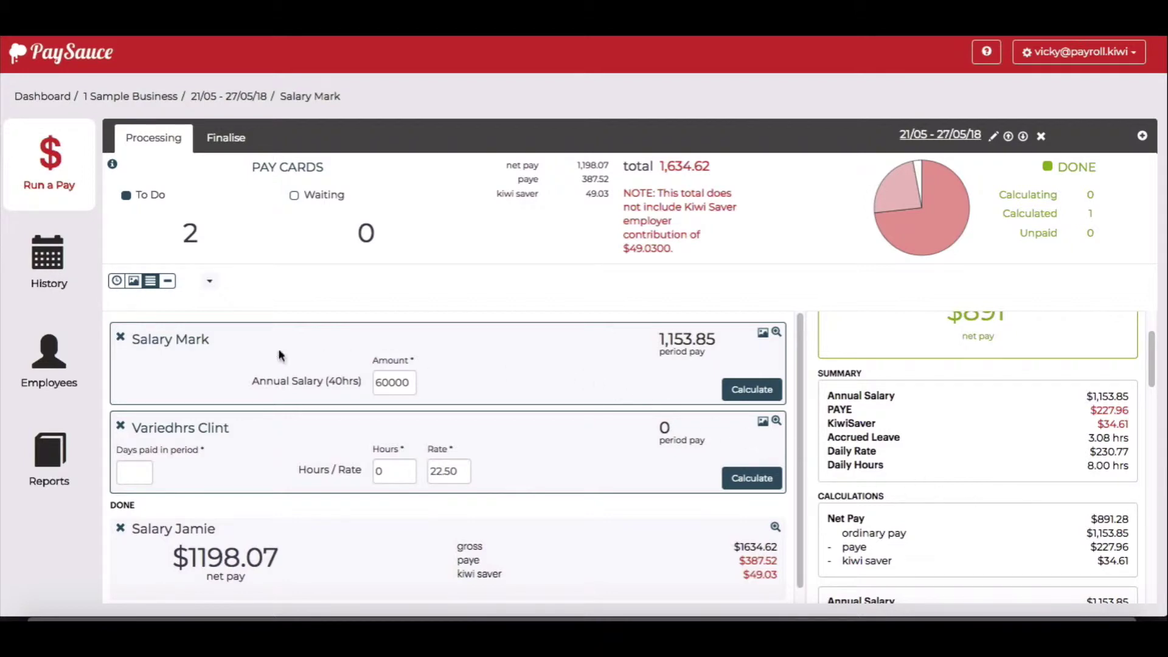
Inspect Mark's Annual Salary allowance in his settings, then cancel the edit and close settings
left_click(181, 342)
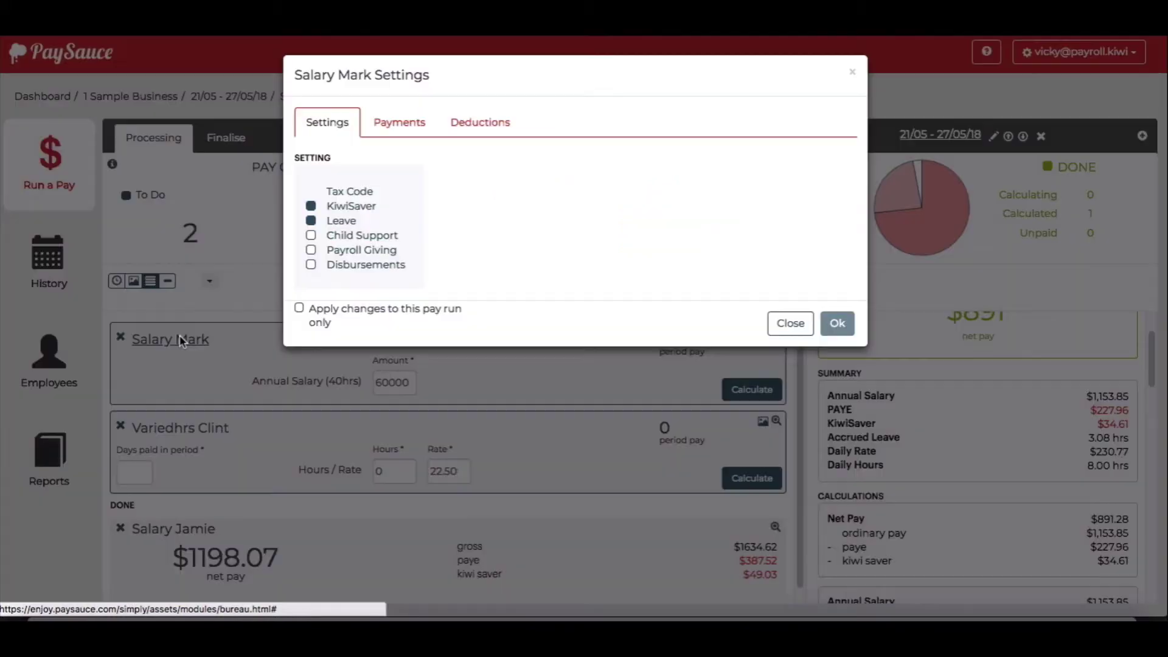
left_click(401, 124)
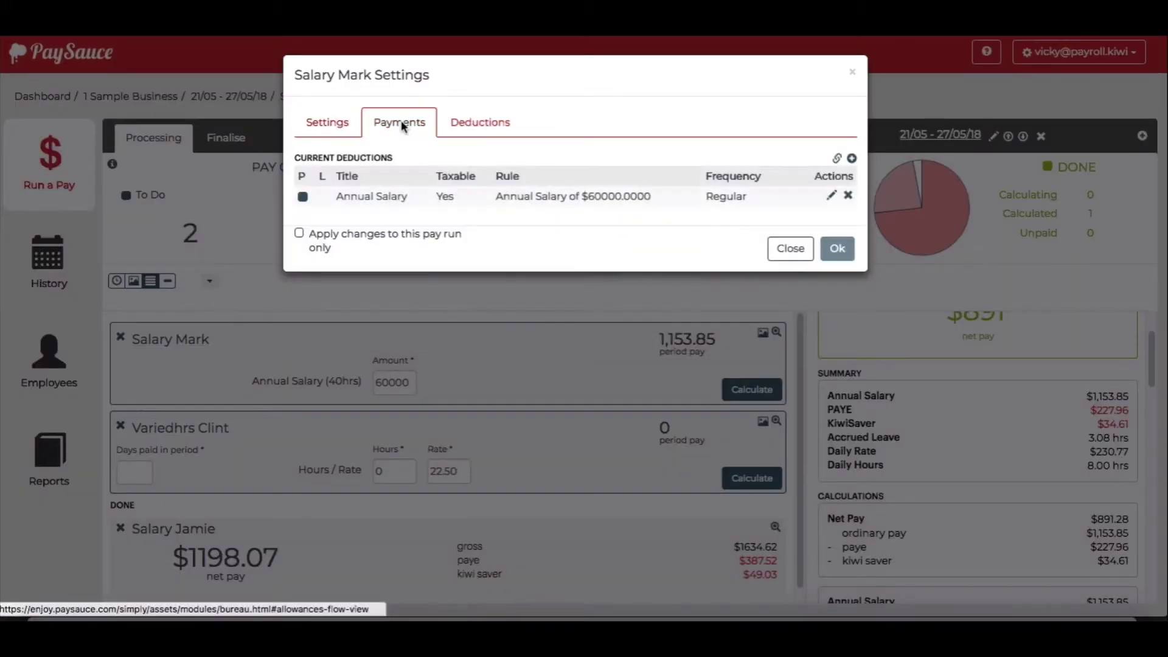
left_click(852, 159)
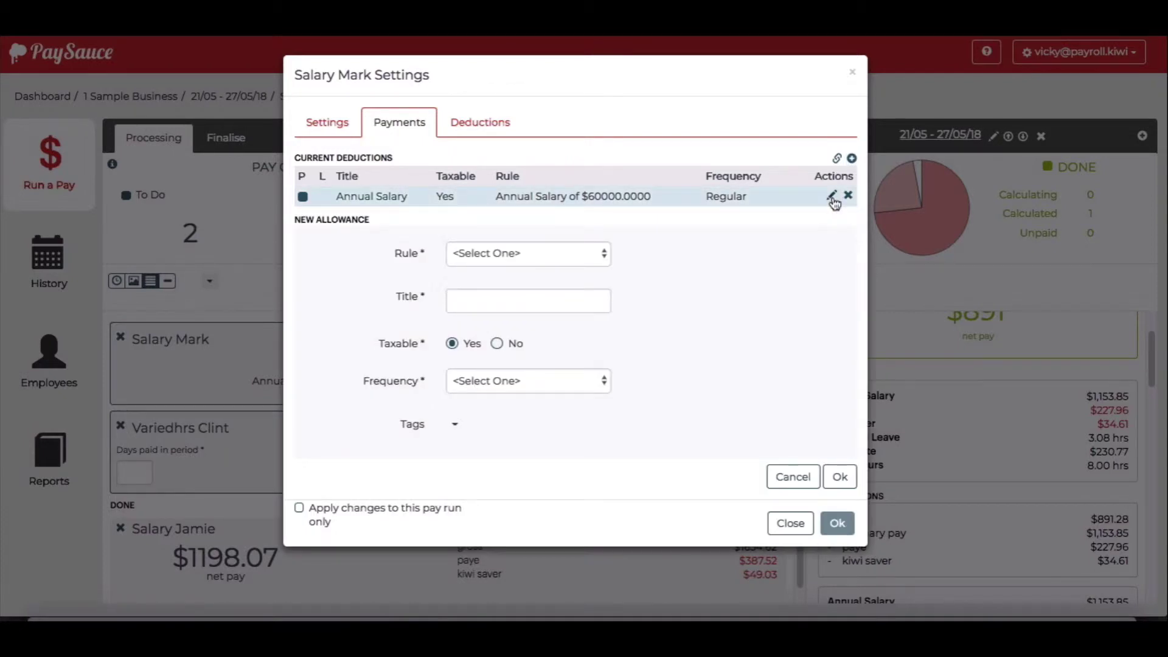
left_click(832, 197)
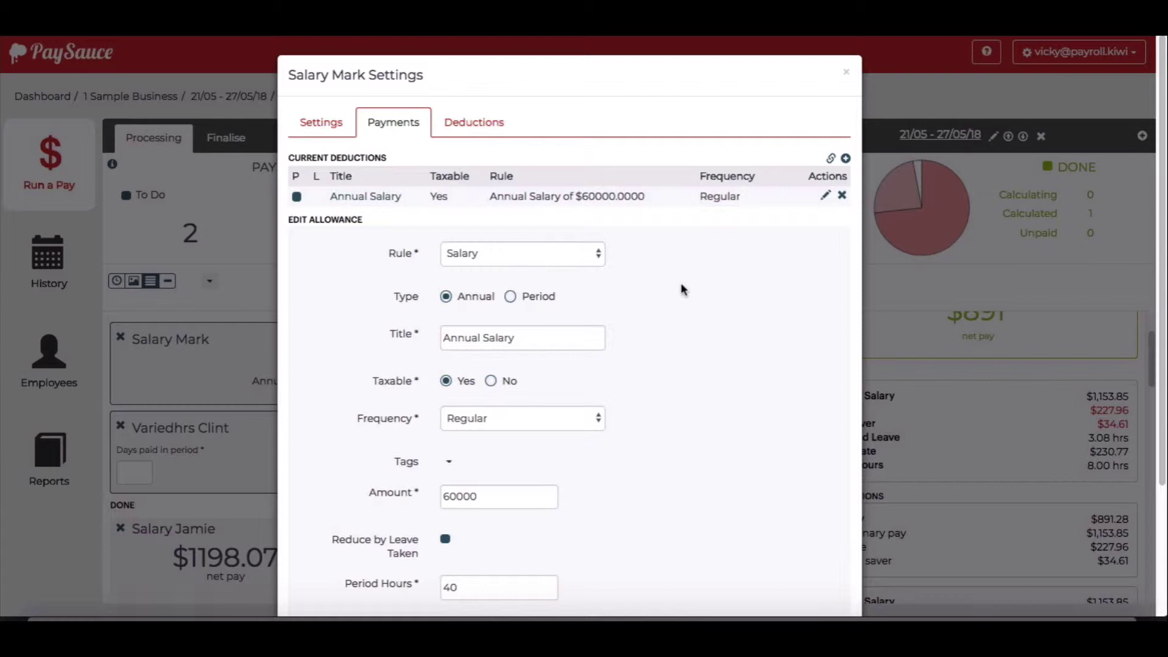
scroll(513, 404, "down", 1)
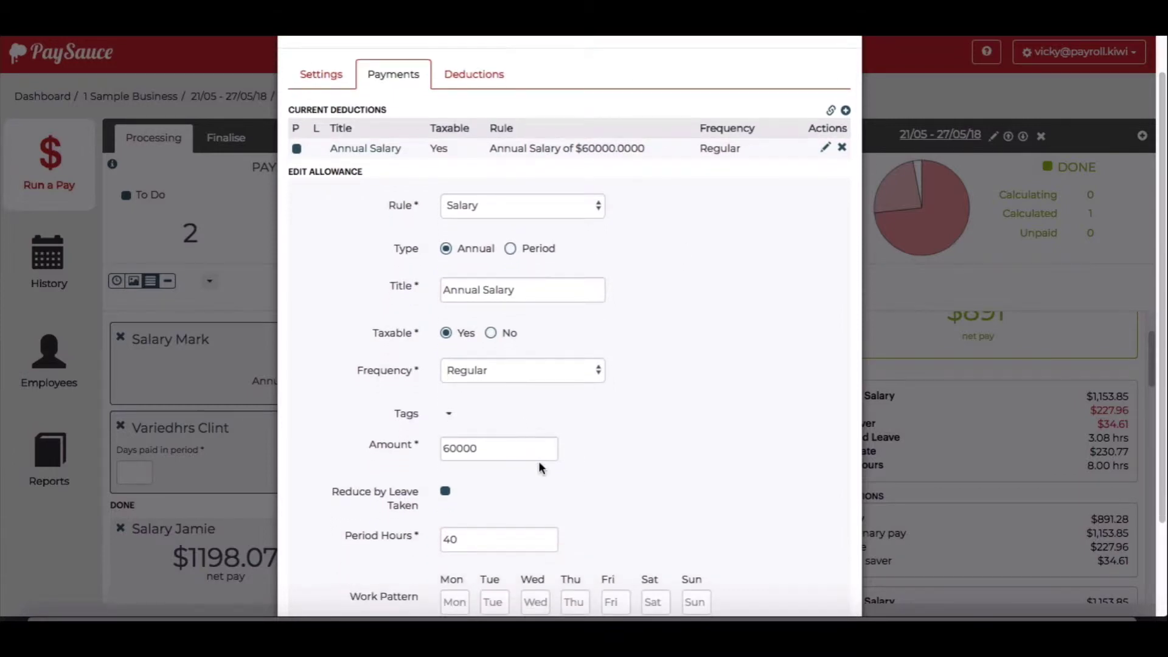
scroll(539, 462, "down", 1)
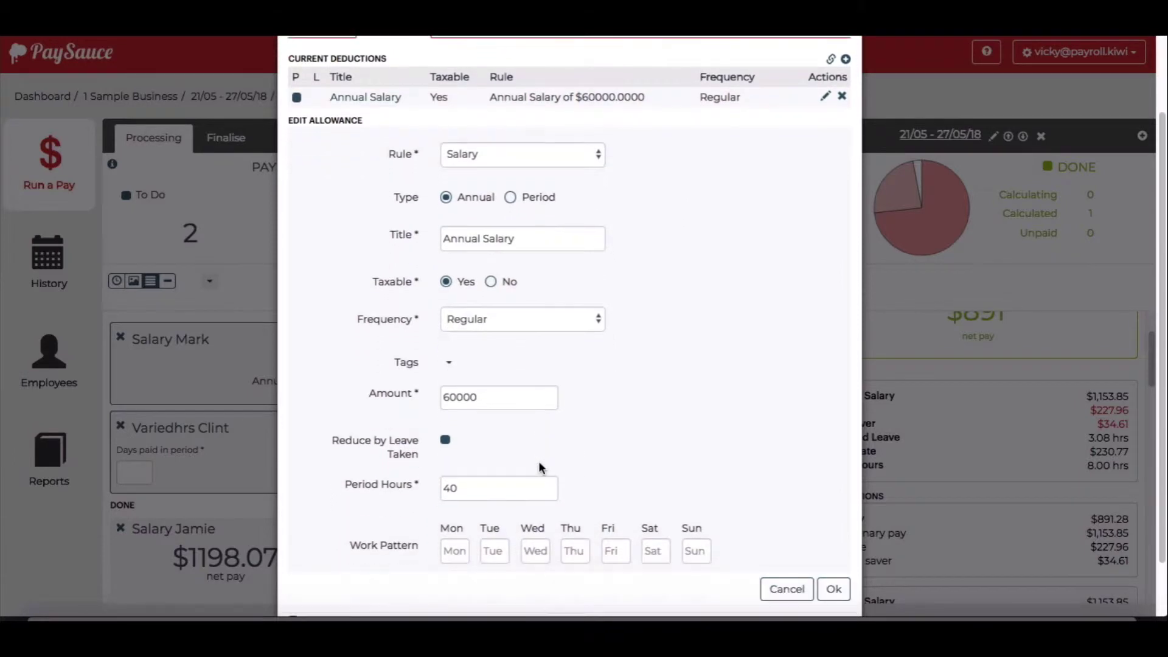
left_click(786, 590)
left_click(791, 247)
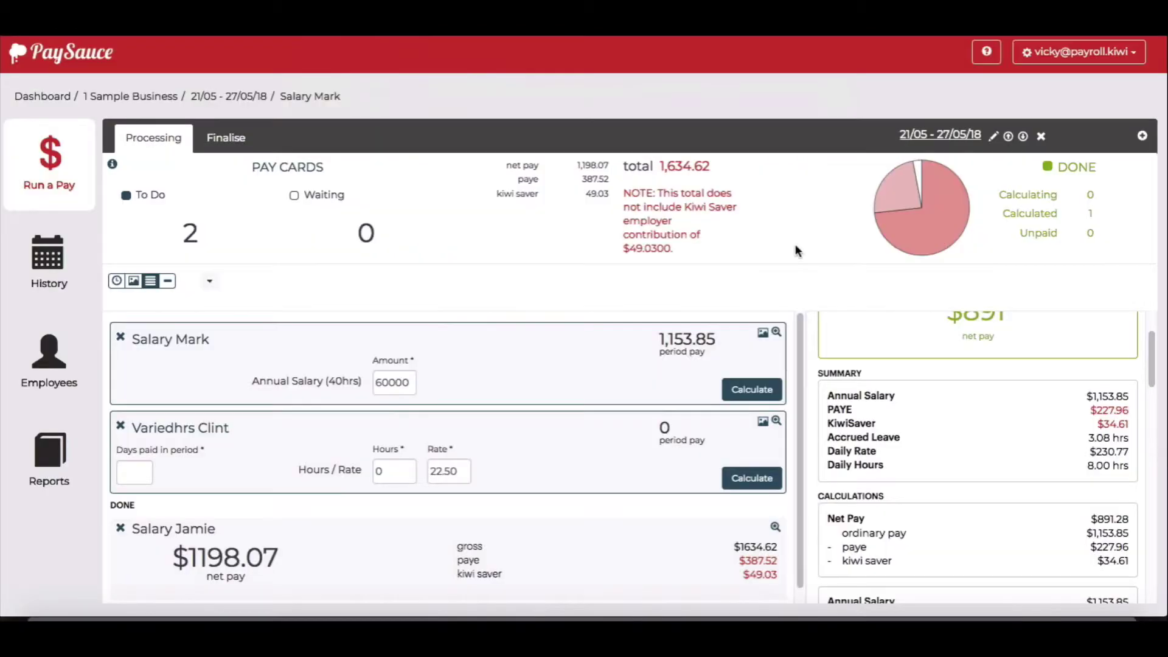
Calculate Salary Mark's pay and enter 35 hours and 5 days paid on Clint's card
left_click(749, 400)
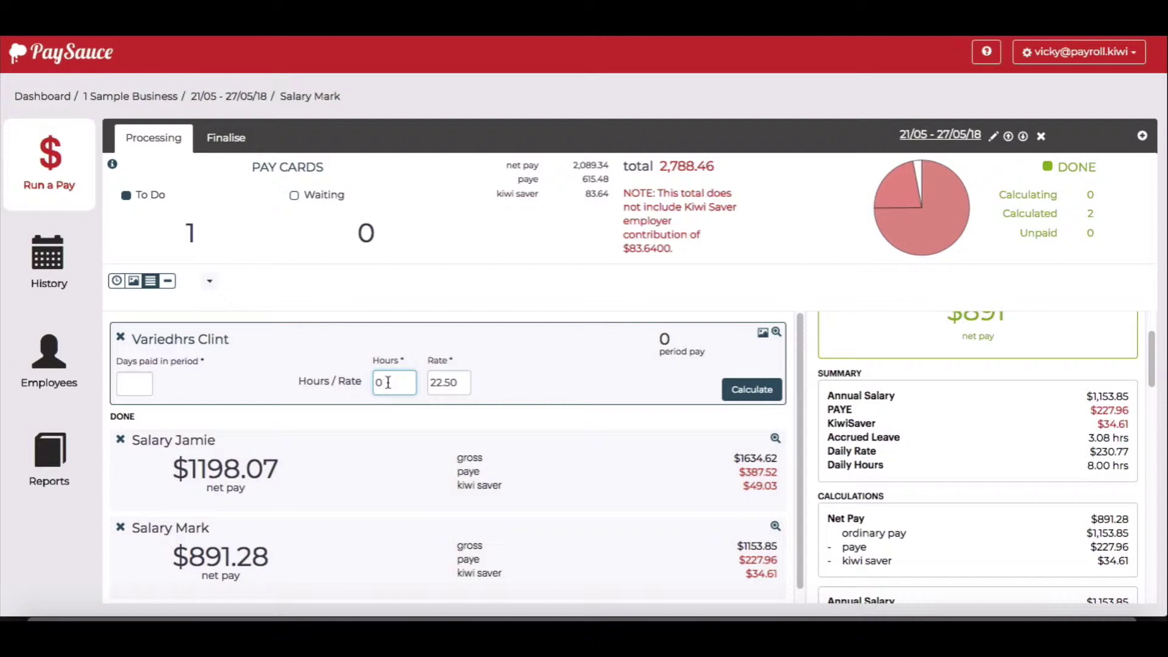
key("BackSpace")
type("35")
left_click(528, 382)
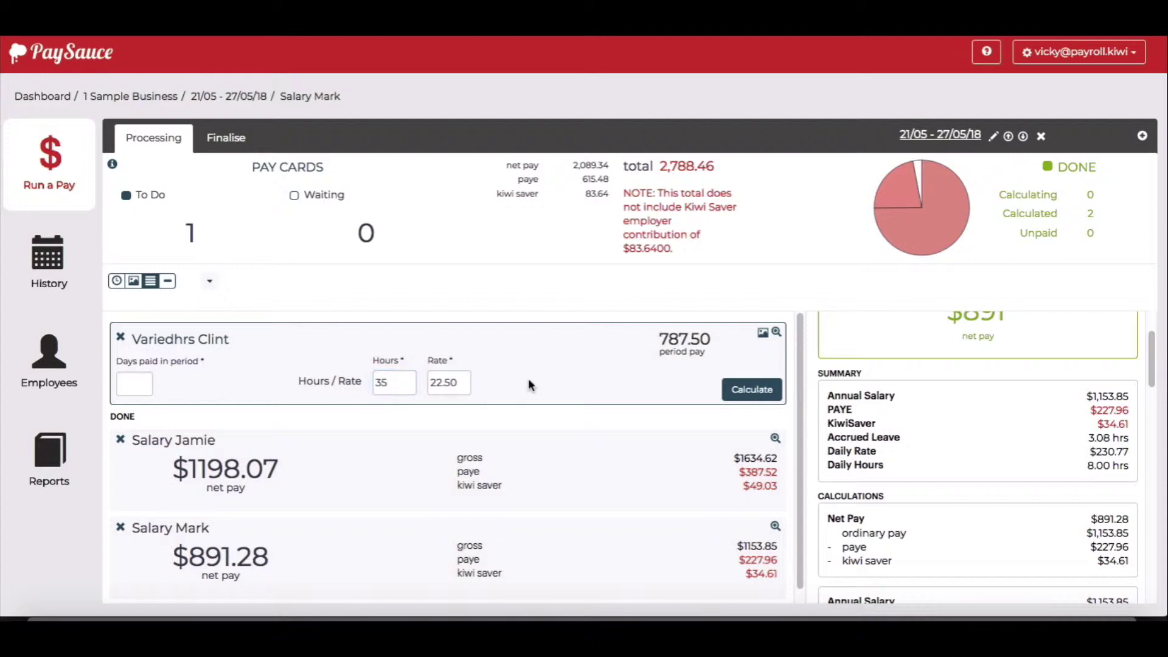
left_click(129, 385)
type("5")
left_click(550, 378)
Review Variedhrs Clint's pay breakdown and calculate it, giving $626.09 net pay
left_click(776, 332)
scroll(928, 453, "up", 1)
scroll(928, 454, "down", 2)
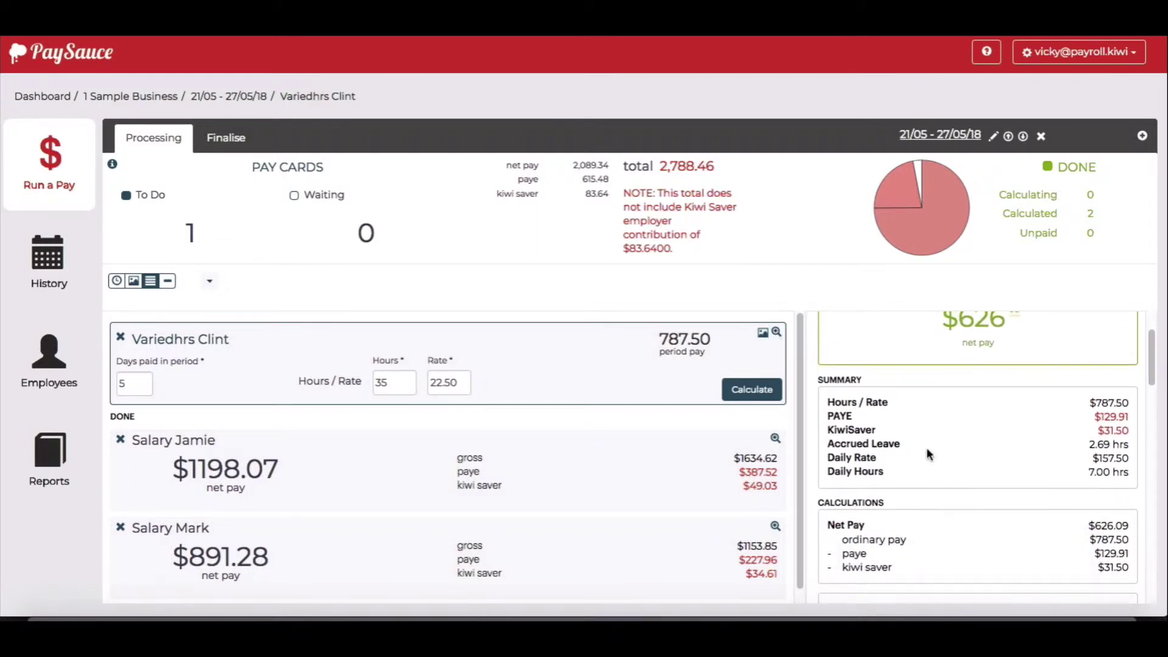
scroll(926, 454, "down", 1)
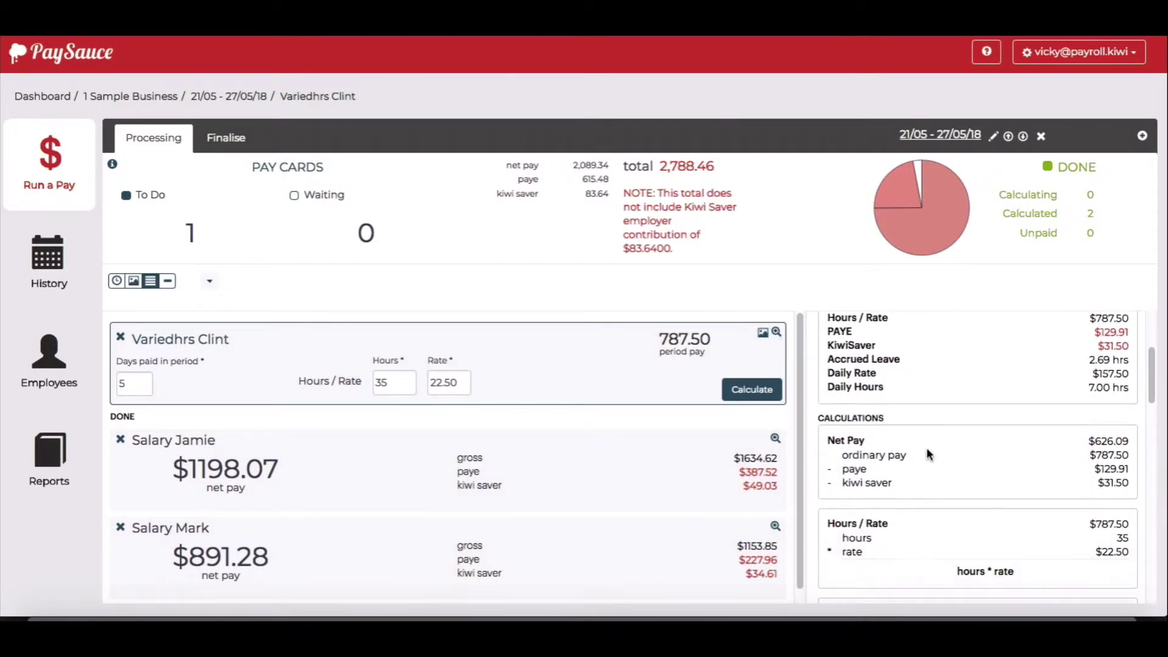
left_click(749, 393)
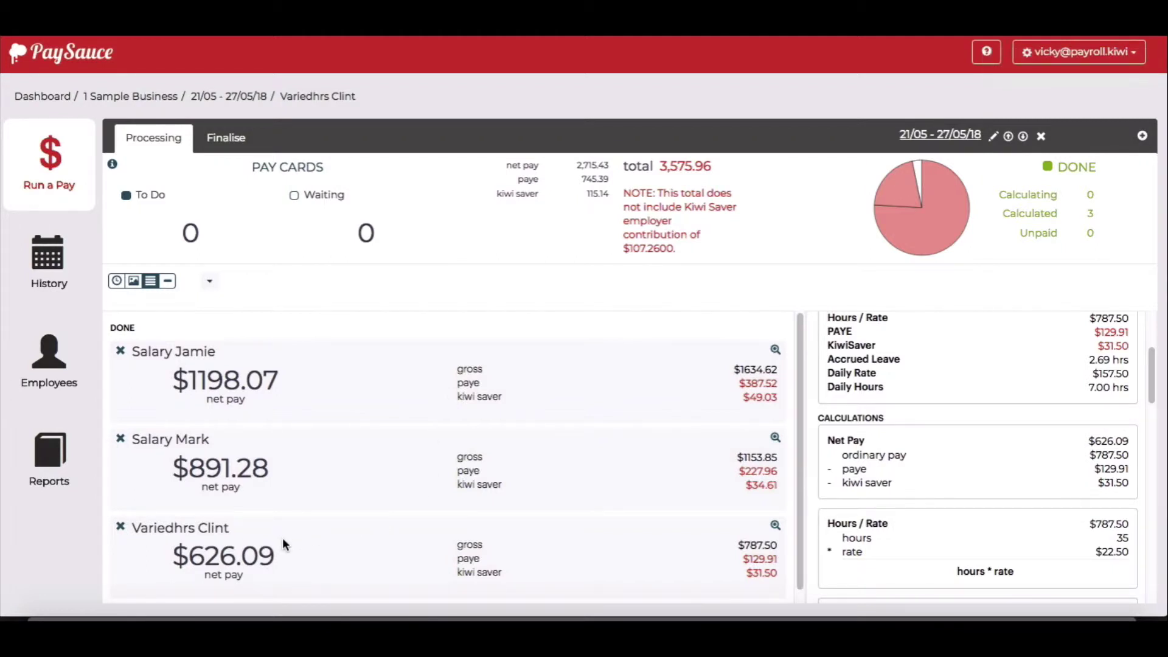
Reopen Clint's done card, change his hours from 35 to 36, and resubmit
scroll(282, 538, "down", 1)
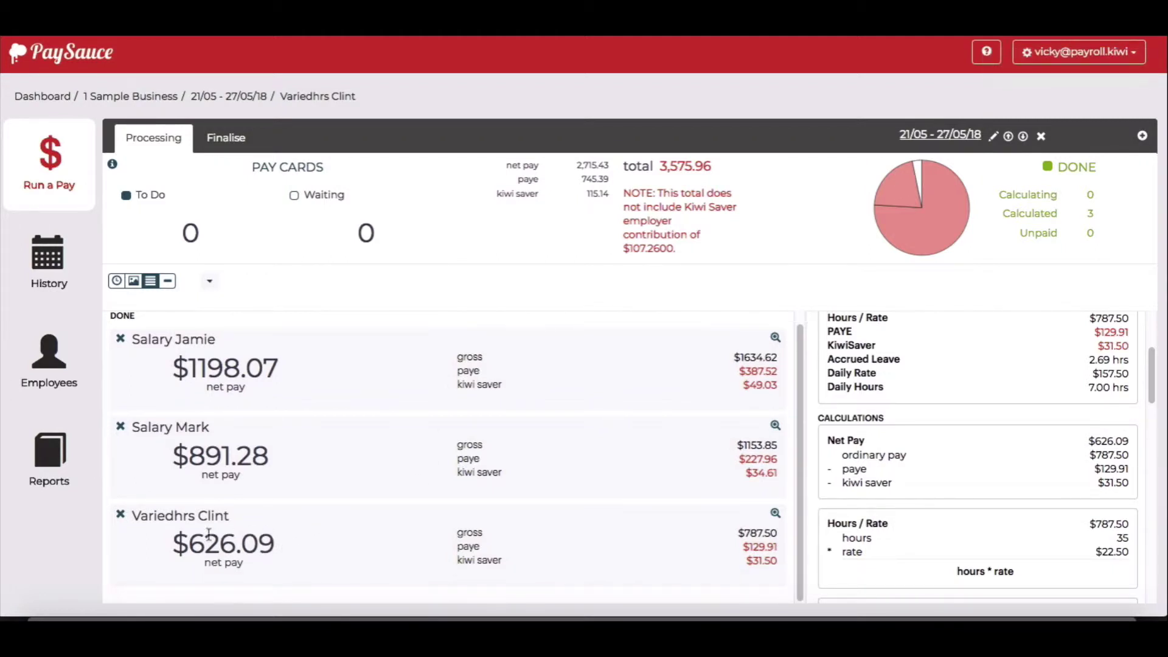
left_click(121, 516)
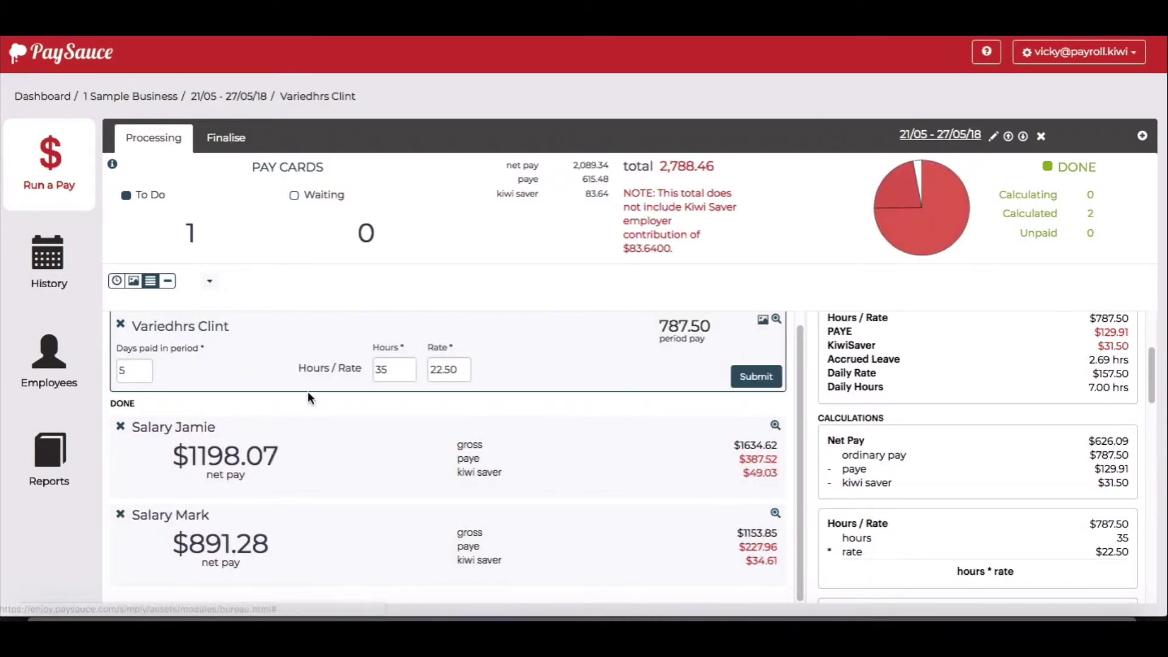
left_click(407, 384)
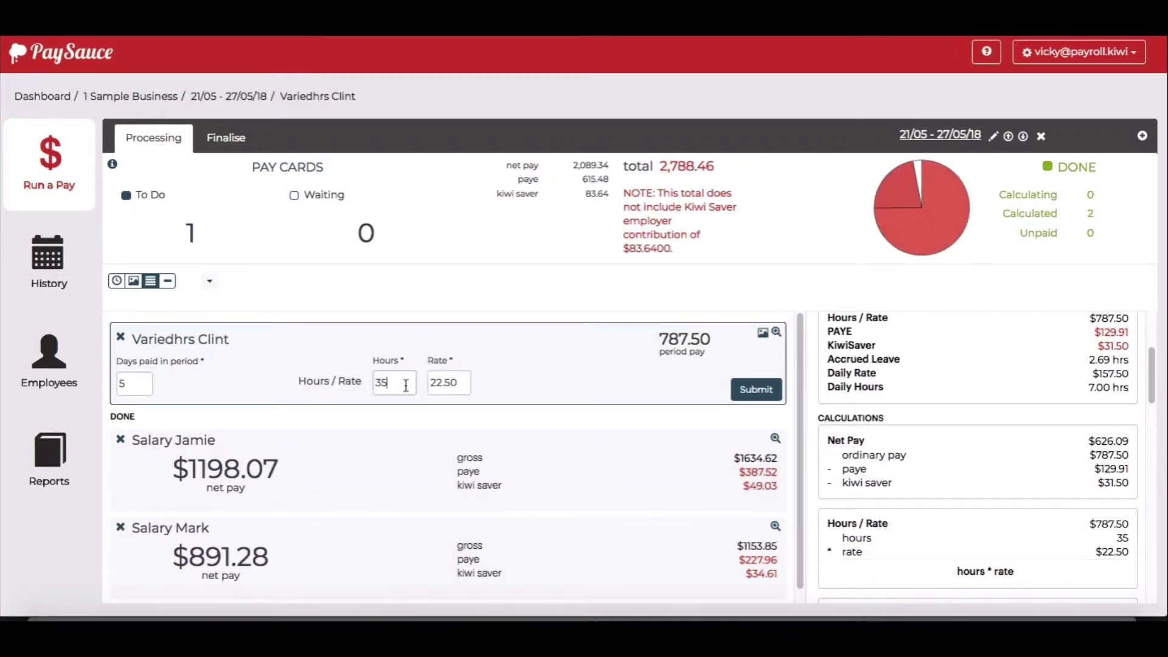
key("BackSpace")
type("6")
left_click(549, 383)
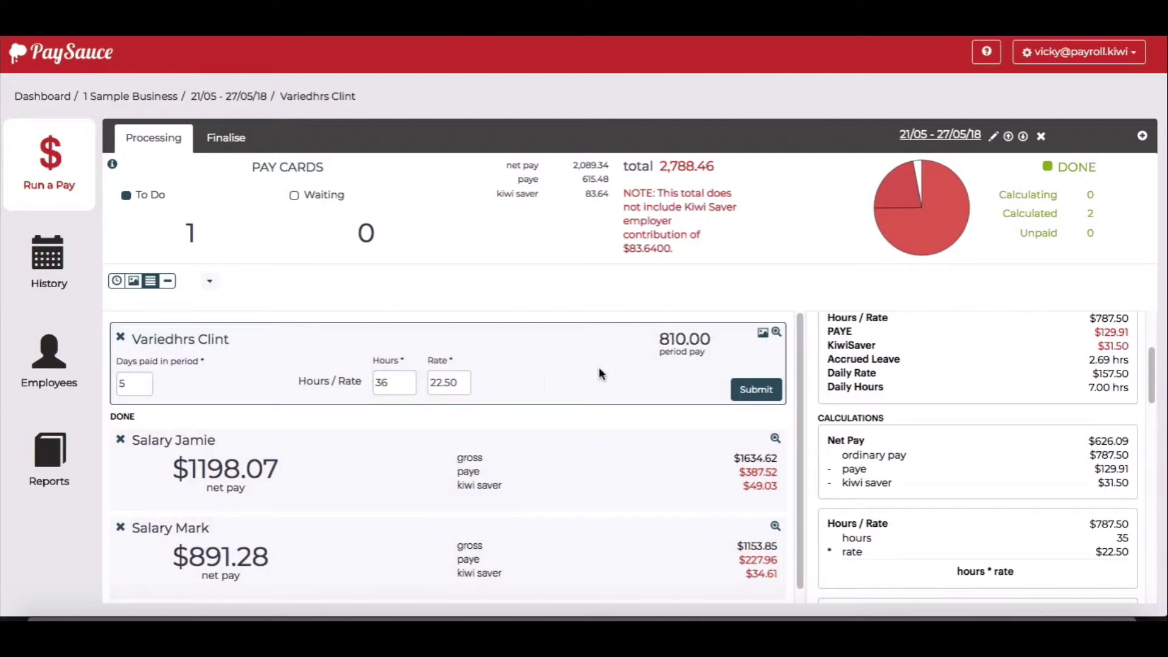
left_click(762, 391)
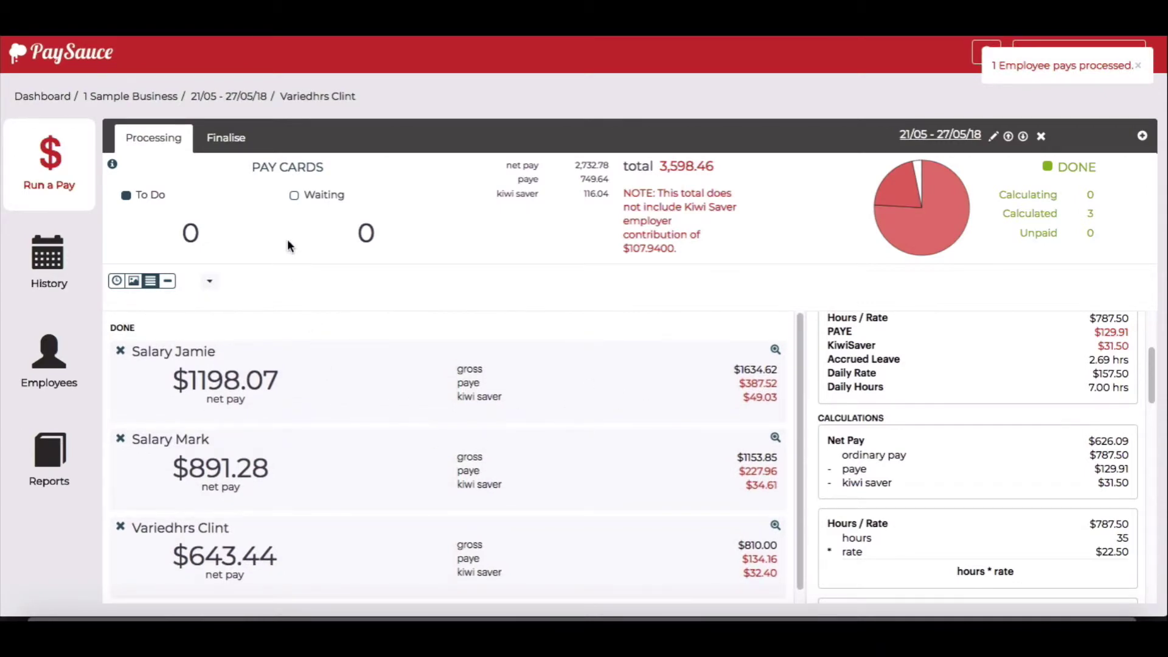
Show the Finalise pay summary: gross 3,598.47, PAYE 749.64, net pay 2,732.79
left_click(237, 141)
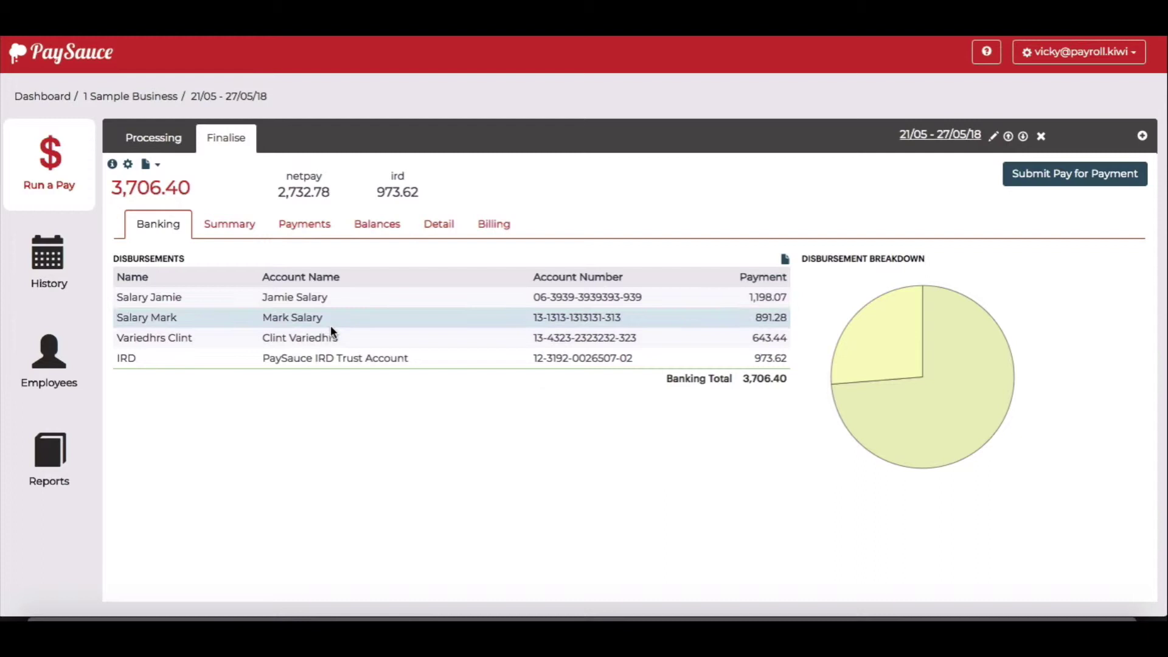
left_click(243, 230)
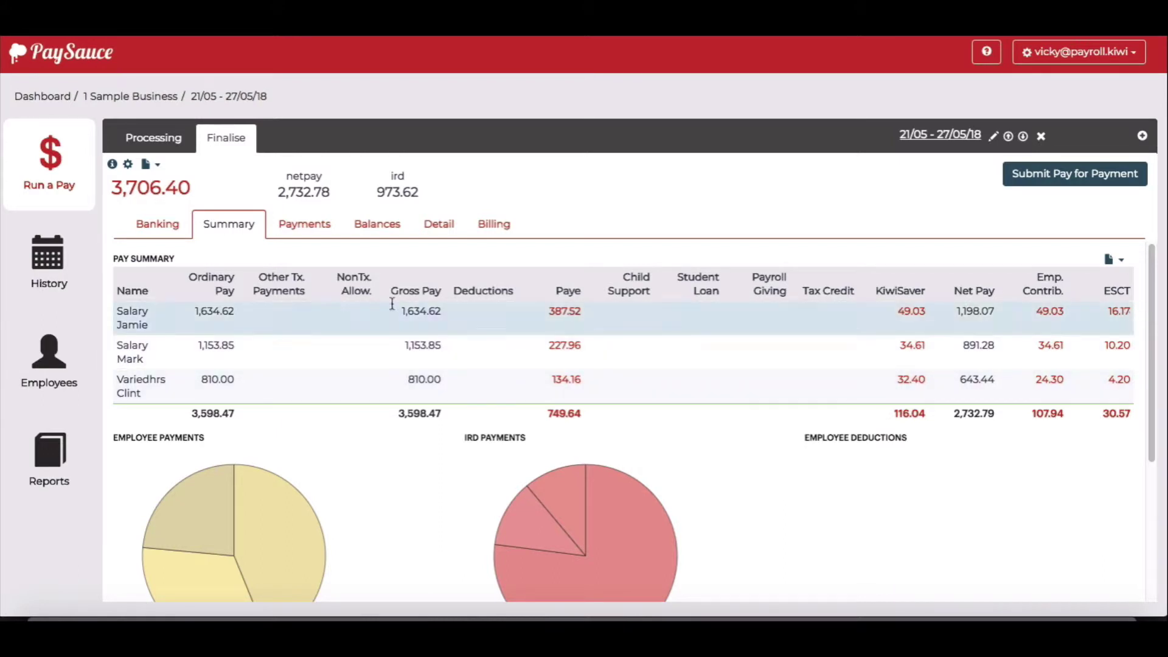
Check the Payments and Balances views, then show Salary Jamie's detailed pay calculations
left_click(312, 226)
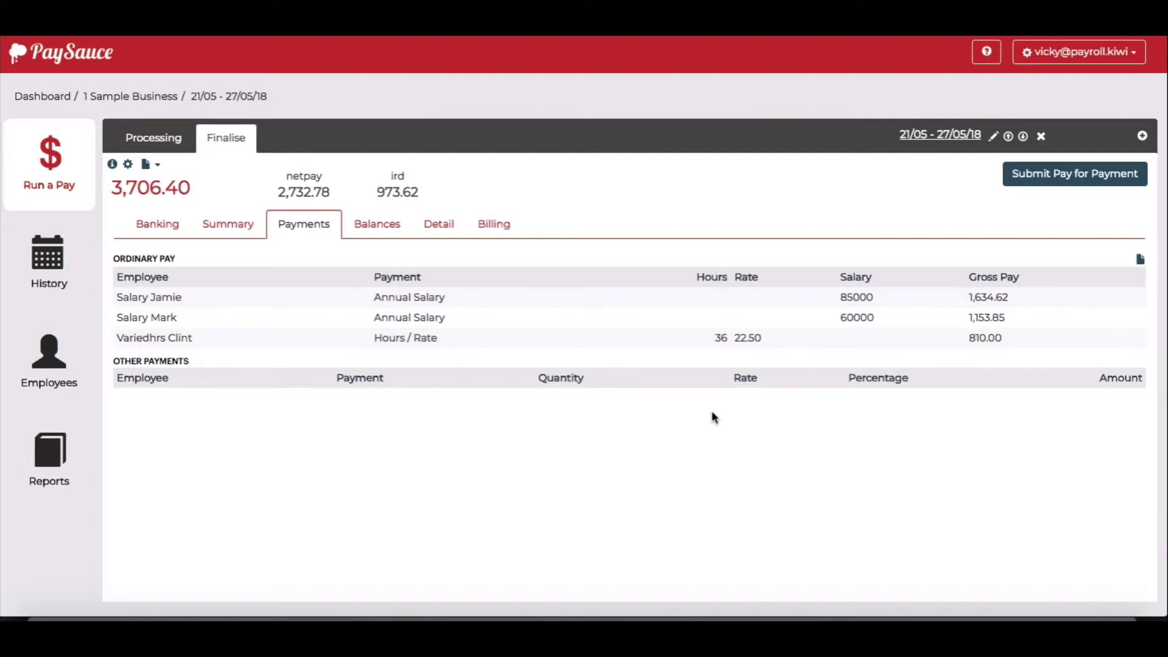
left_click(388, 228)
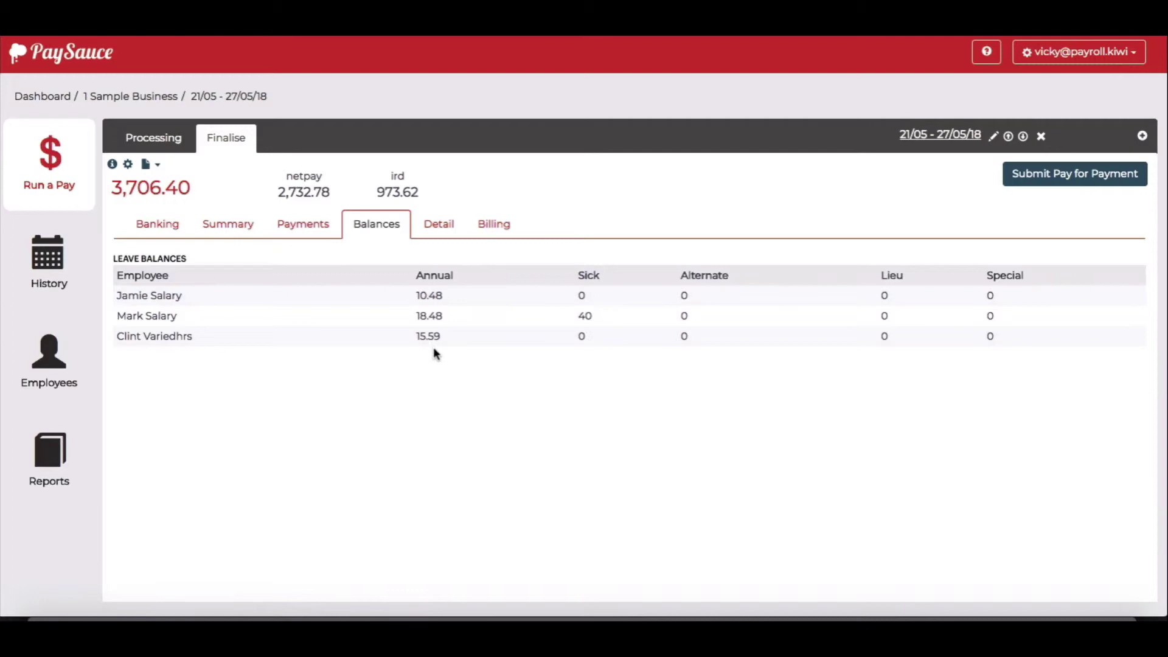
left_click(441, 227)
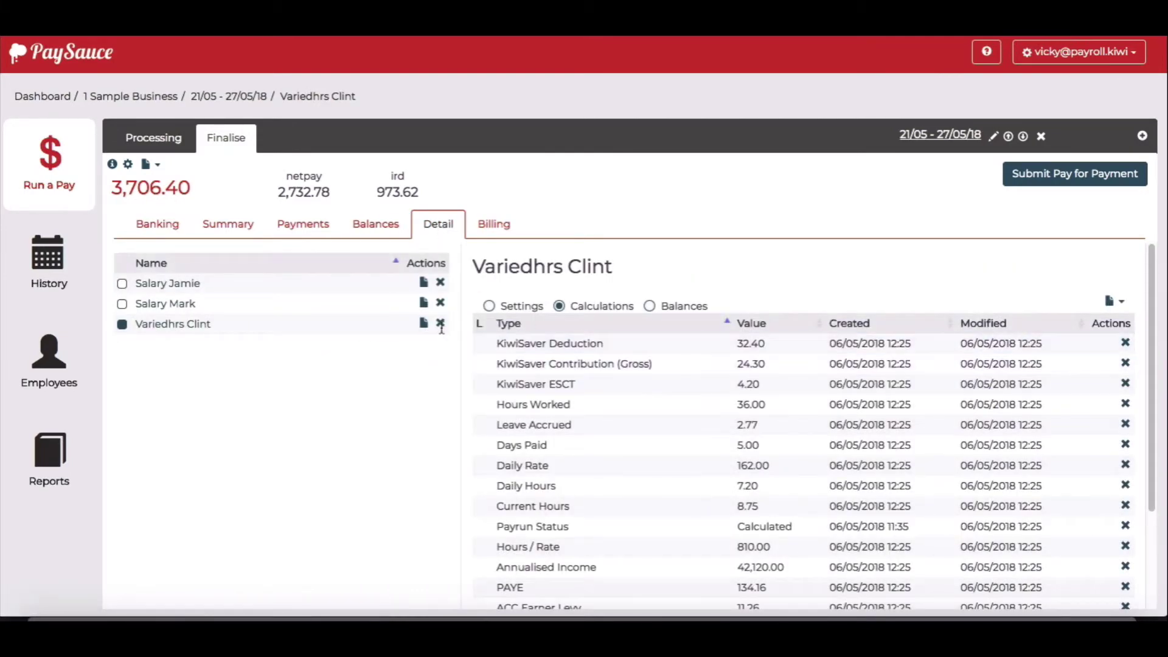
left_click(195, 284)
left_click(522, 308)
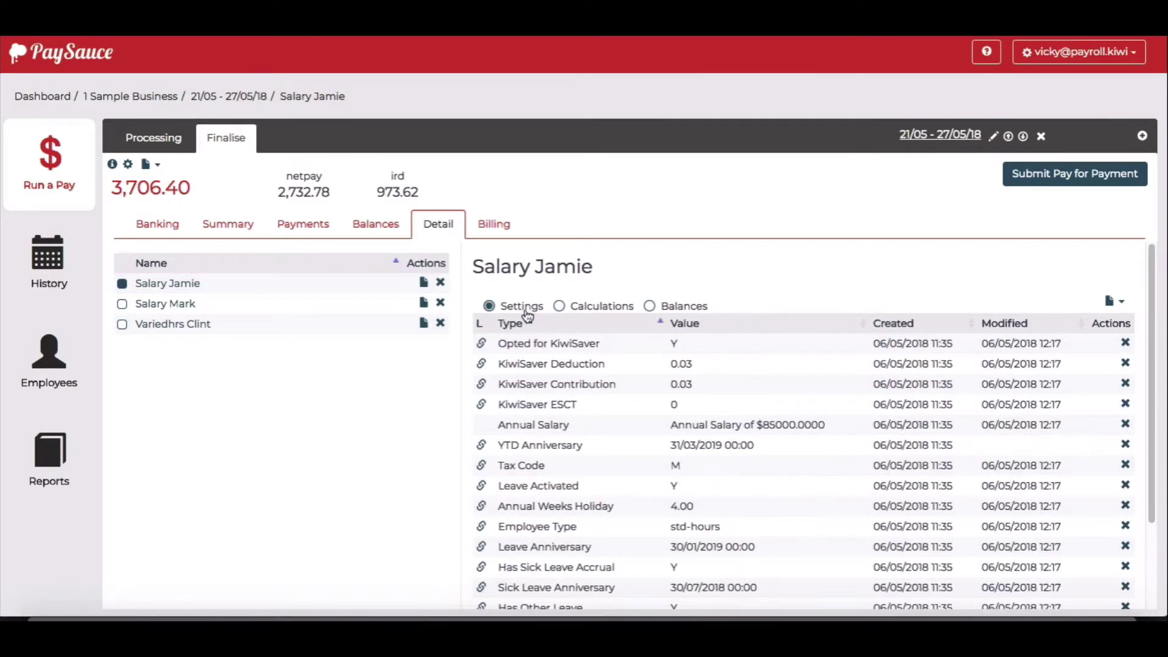
left_click(595, 308)
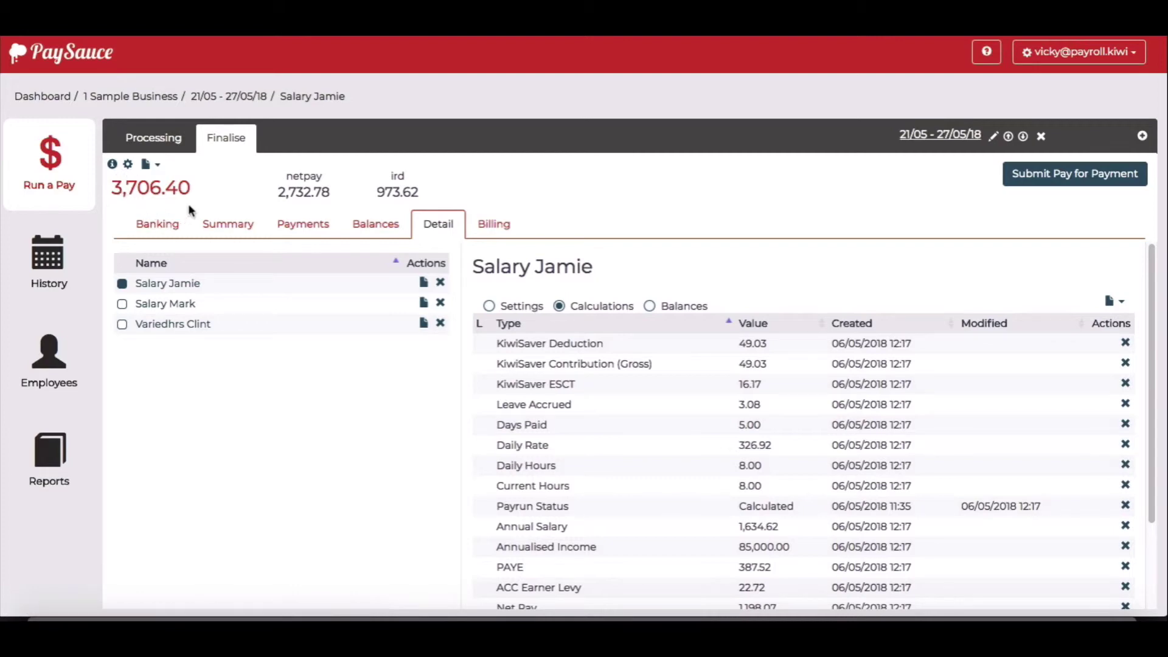
Keep Mark Salary ticked for payslip emails in Period Settings, save, and return to Finalise
left_click(128, 165)
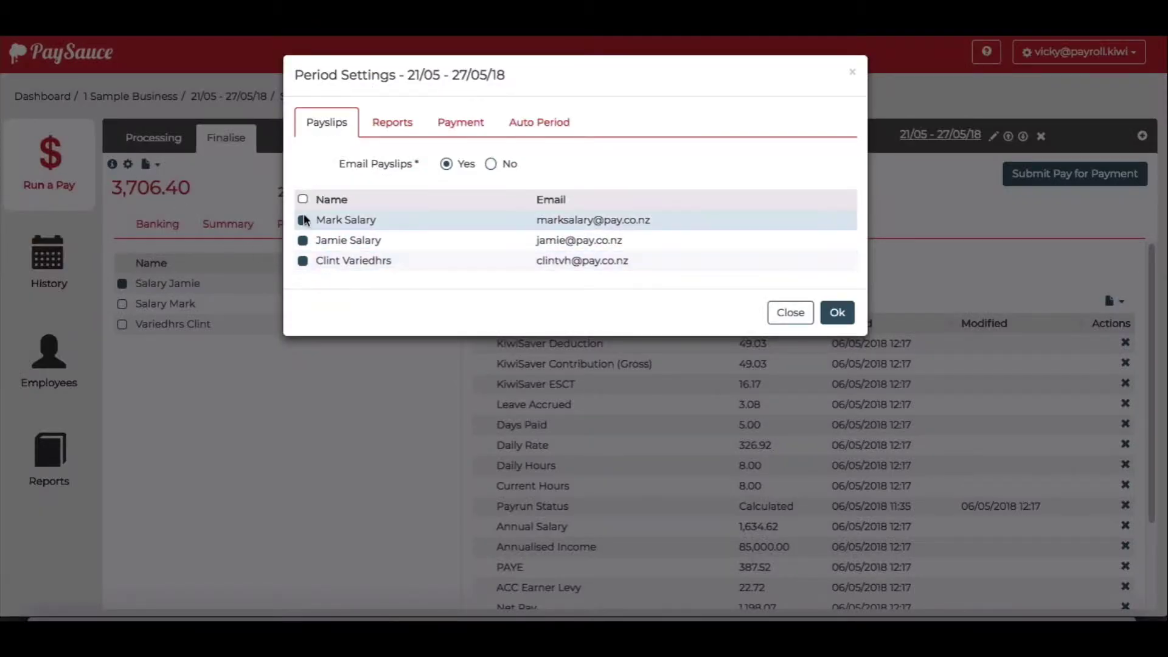
left_click(303, 221)
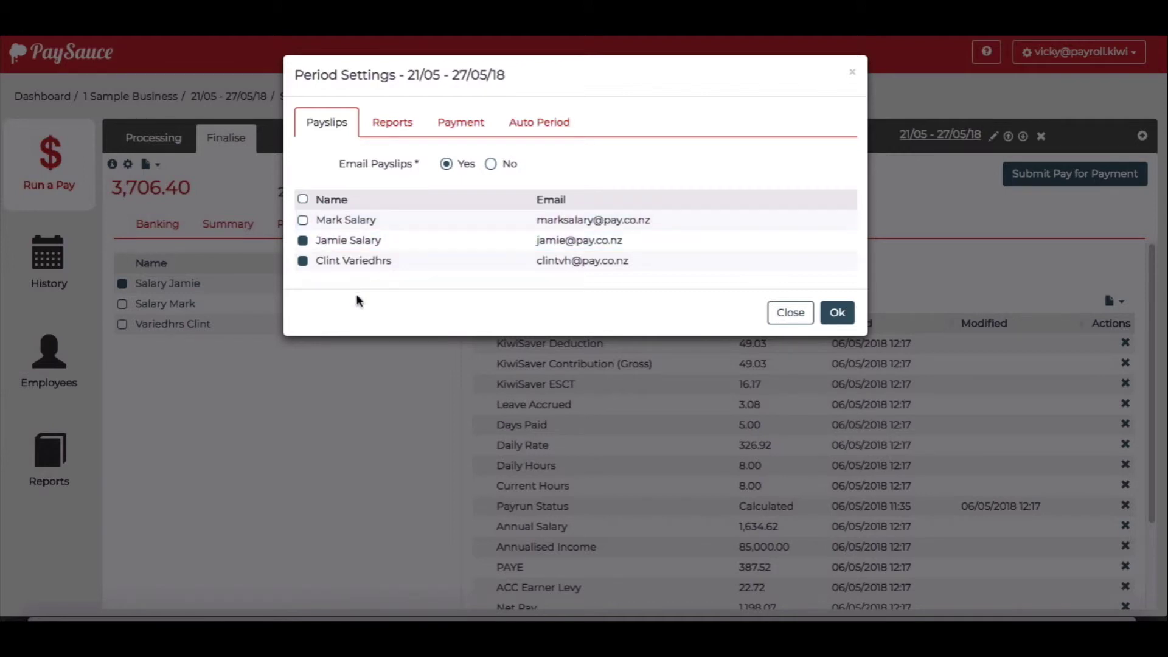
left_click(304, 221)
left_click(838, 313)
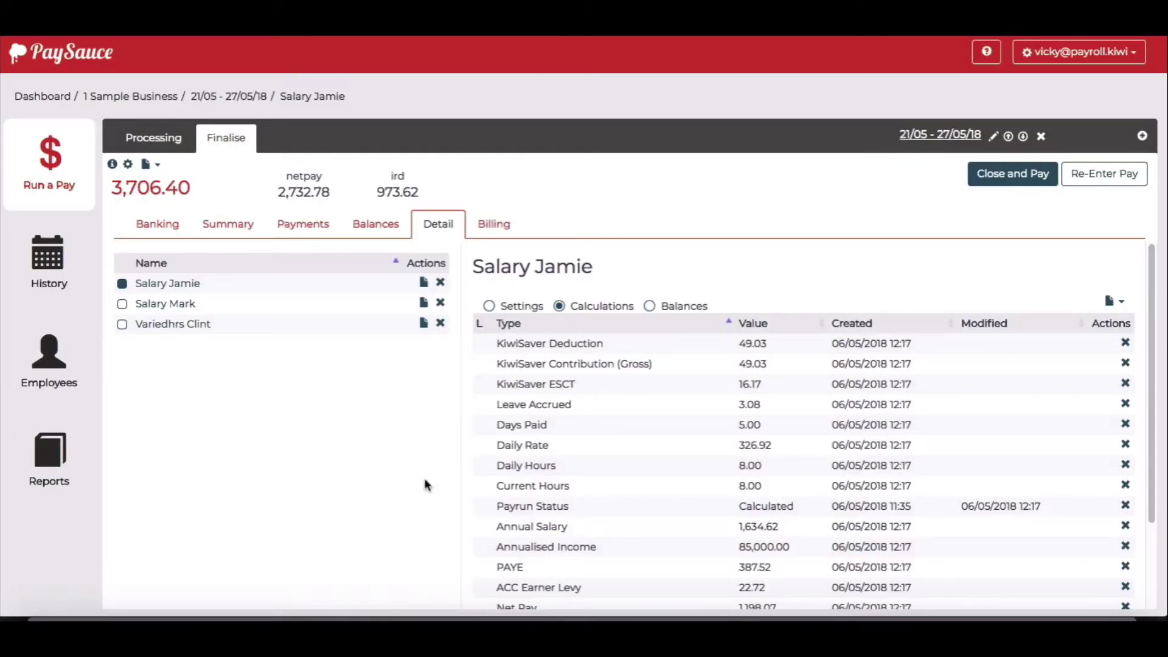
left_click(155, 140)
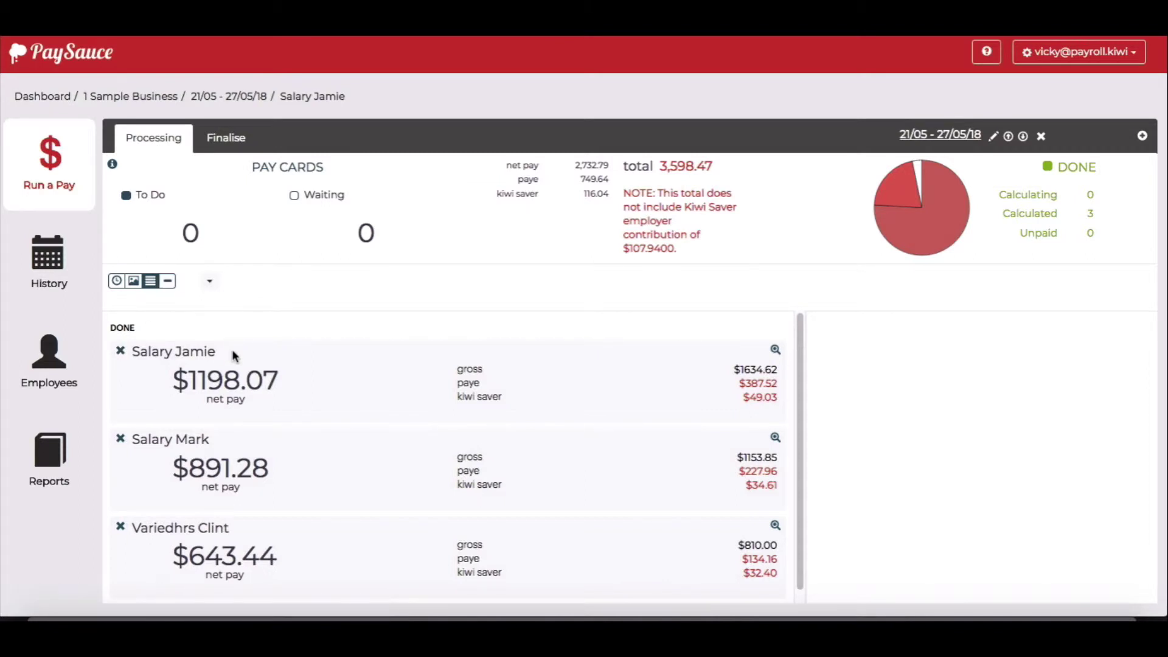
left_click(230, 139)
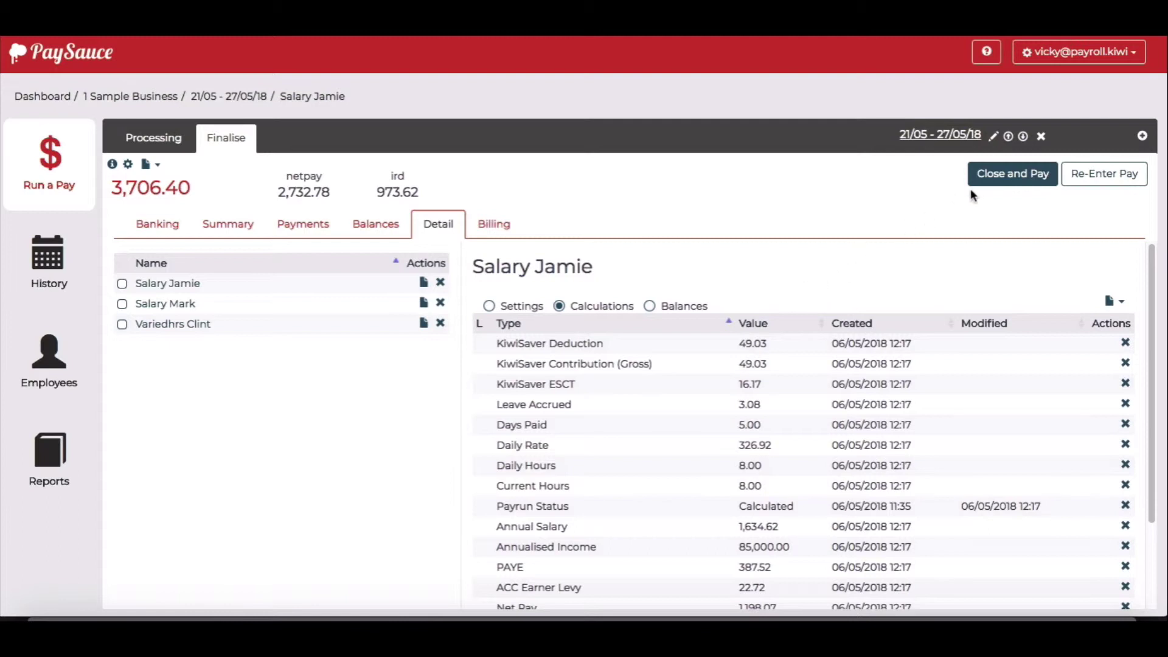
Close and pay the run with a payment date of 22 May 2018
left_click(1017, 175)
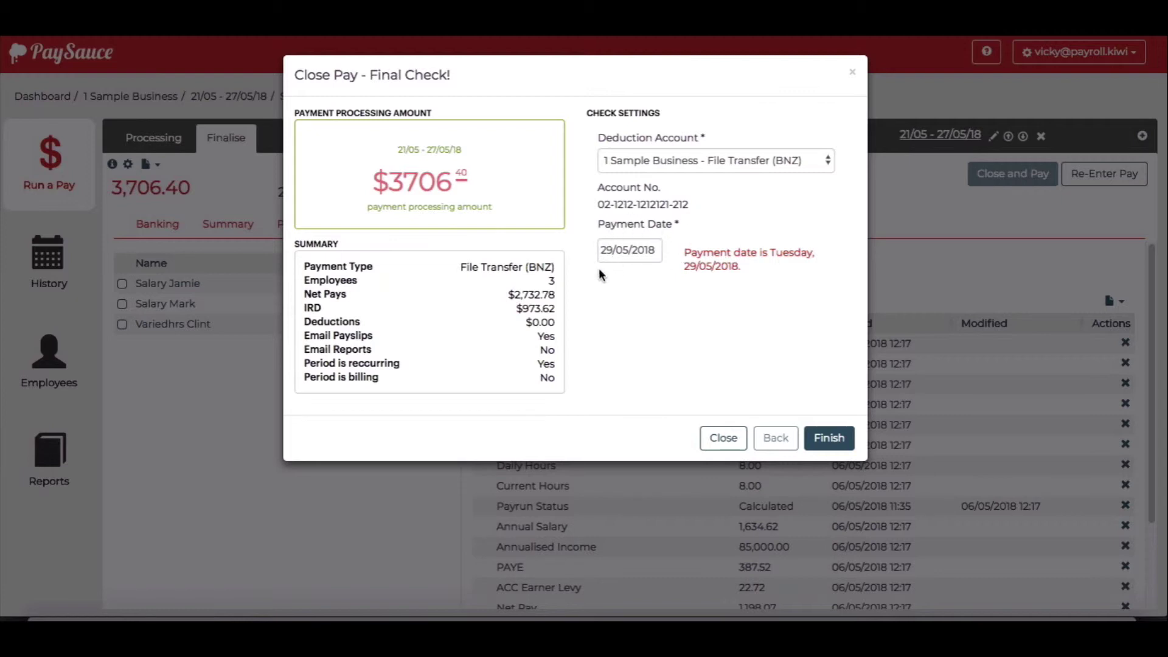
left_click(644, 251)
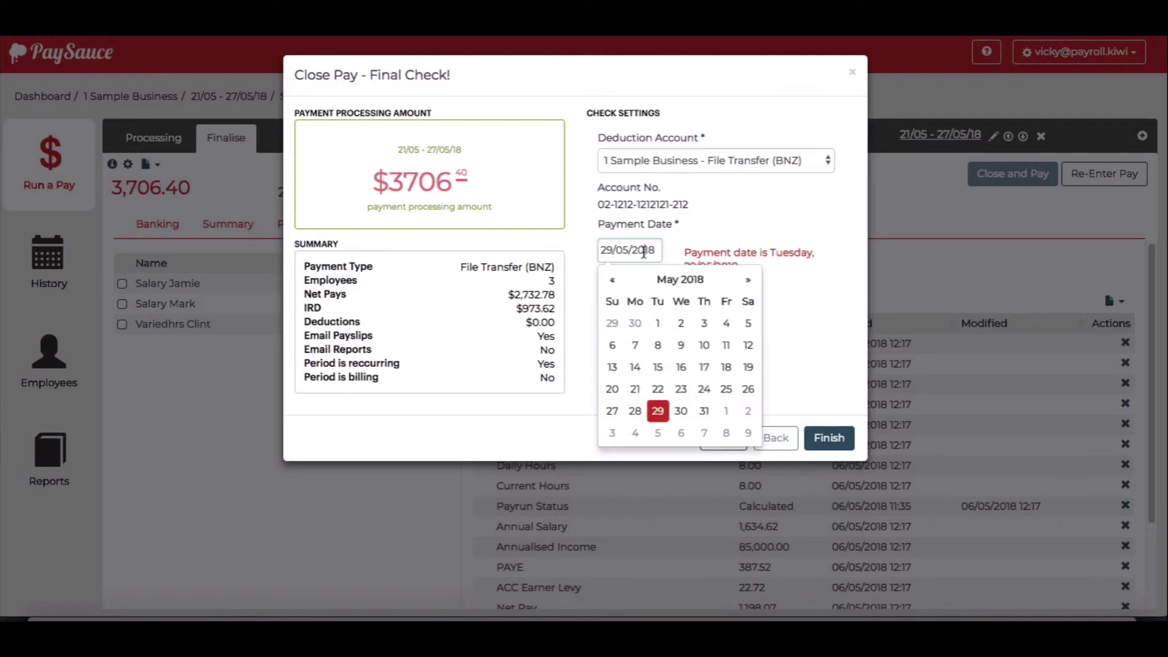
left_click(658, 389)
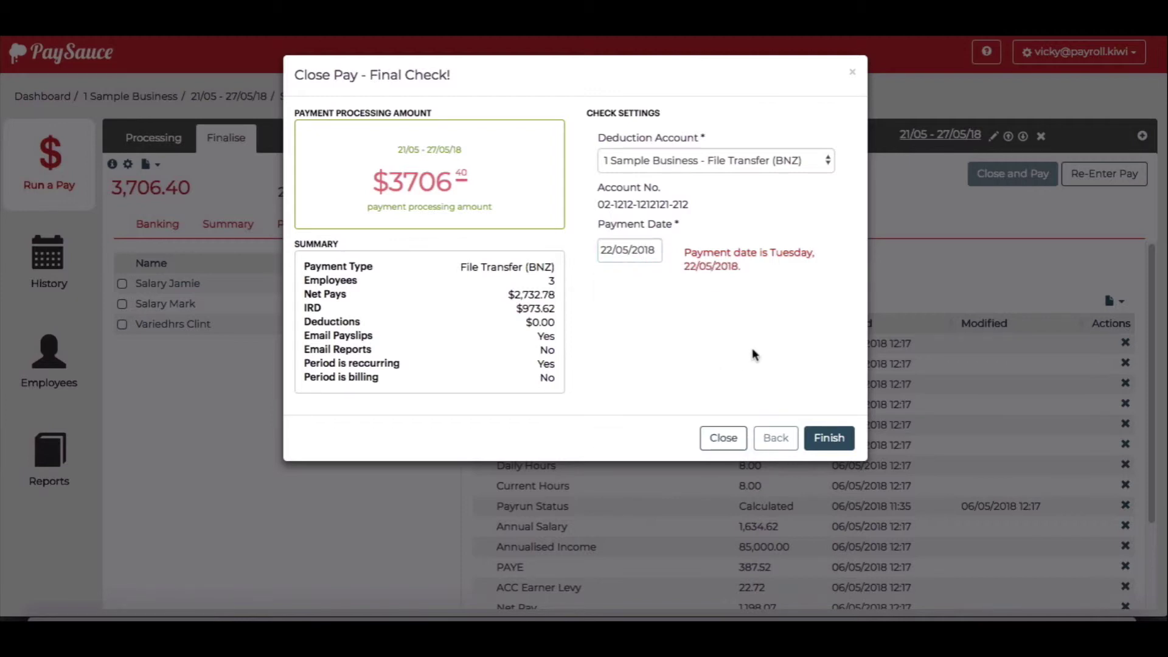
left_click(832, 440)
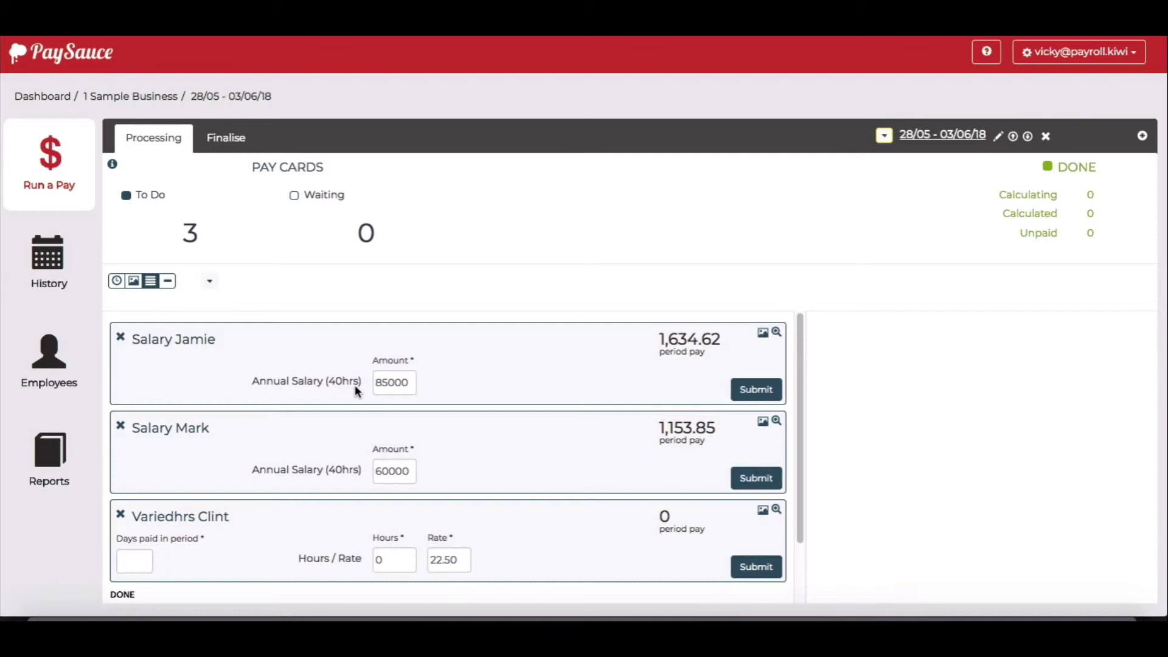
Switch the Finalise view back to the 21/05 – 27/05/18 period, showing banking total 3,706.40
left_click(240, 145)
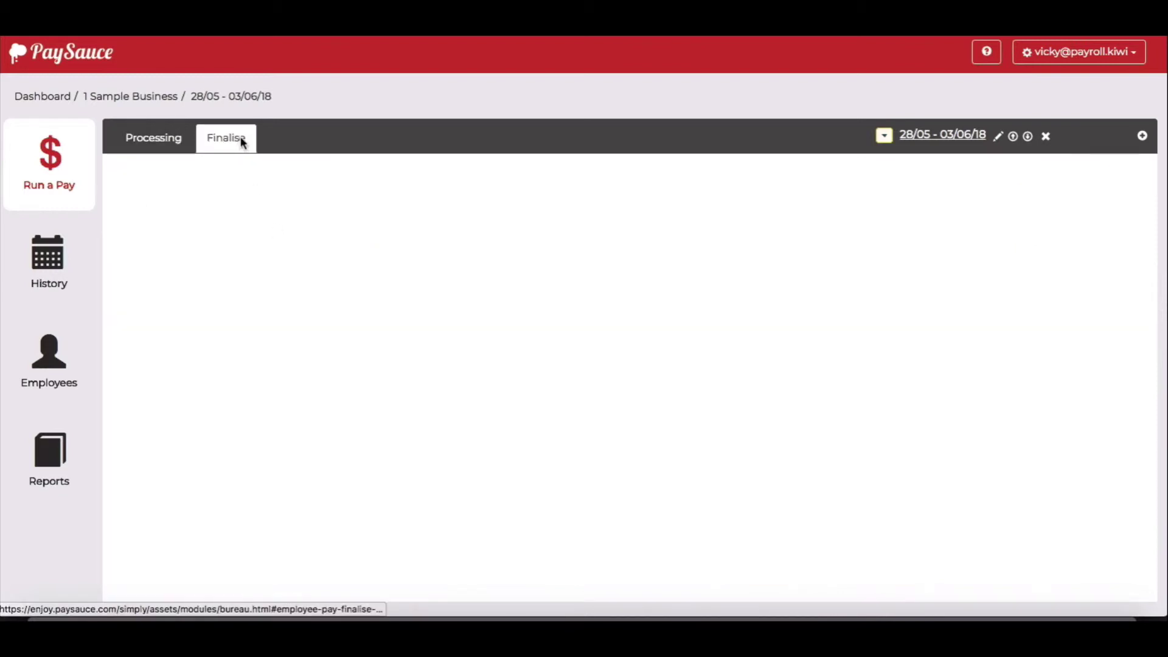
left_click(884, 135)
left_click(915, 162)
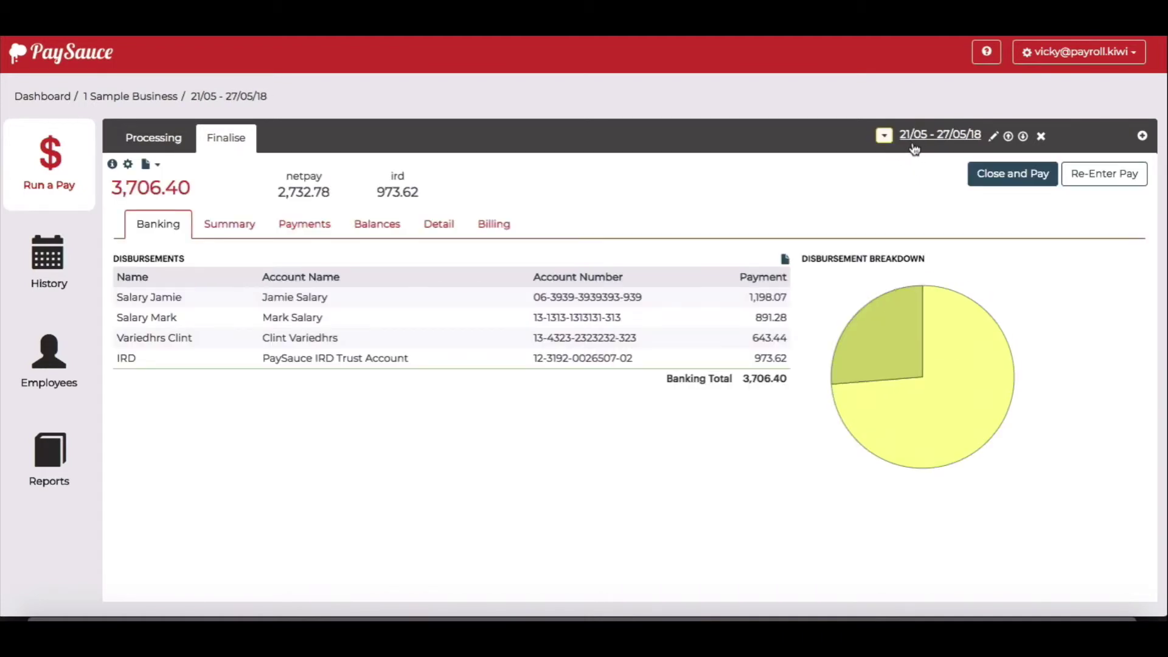
Close and pay the 21/05 – 27/05/18 run, acknowledging the payment processing messages
left_click(1010, 183)
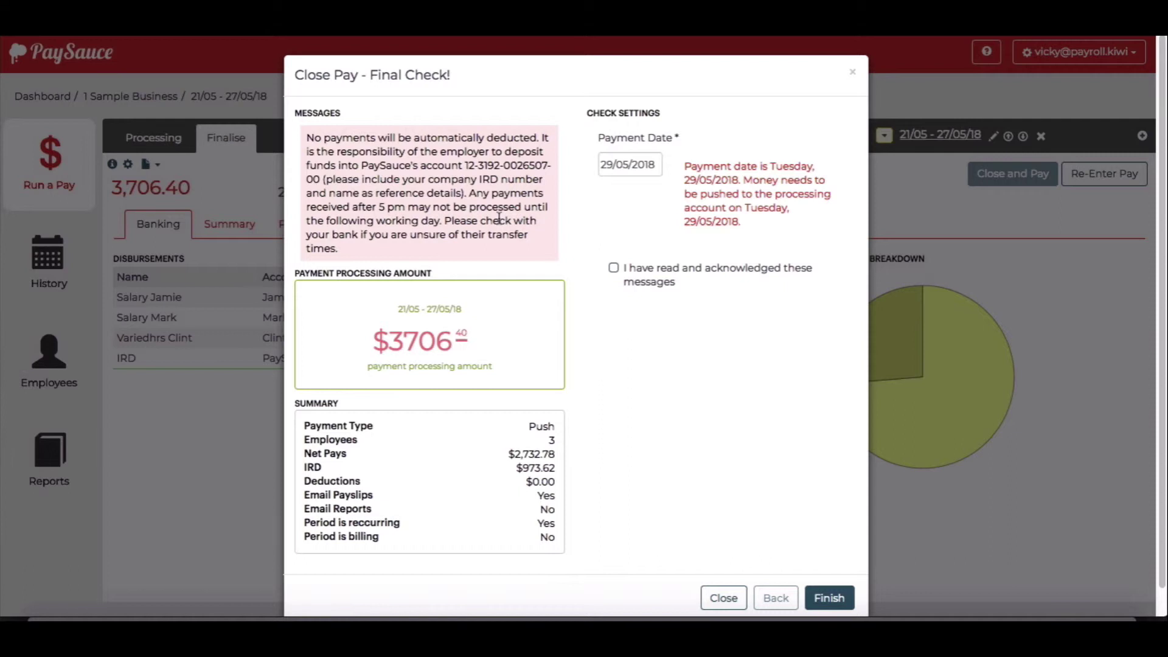
left_click(613, 268)
left_click(831, 599)
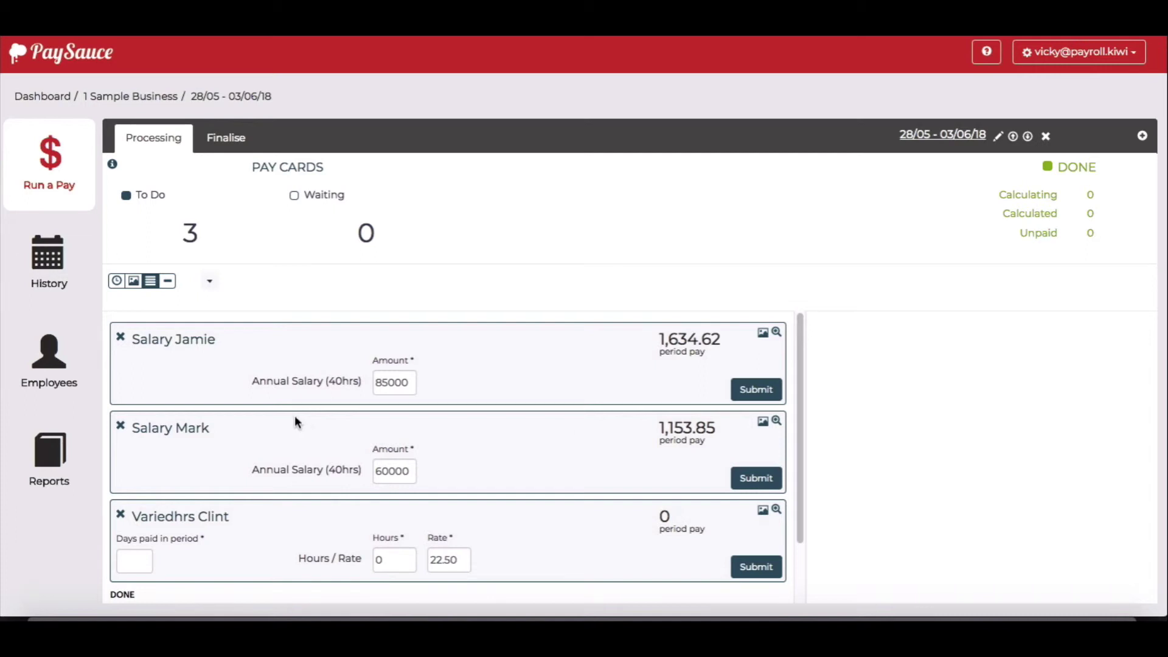
Open the 21/05 – 27/05/18 pay run from the May 2018 pay history
left_click(55, 263)
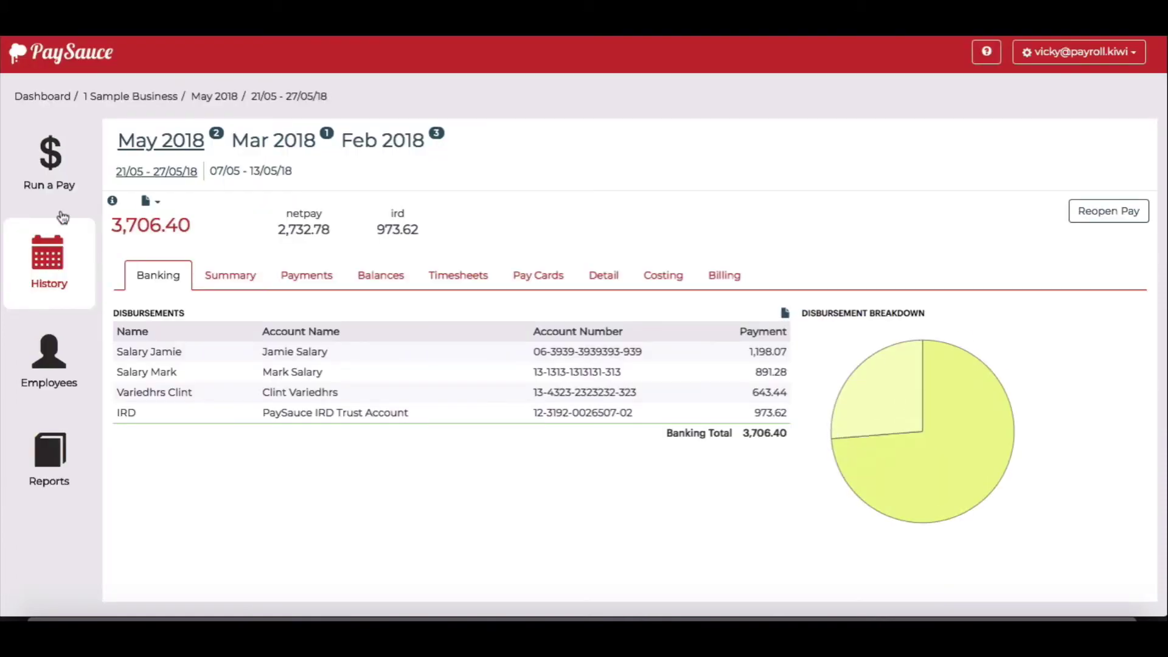
left_click(163, 144)
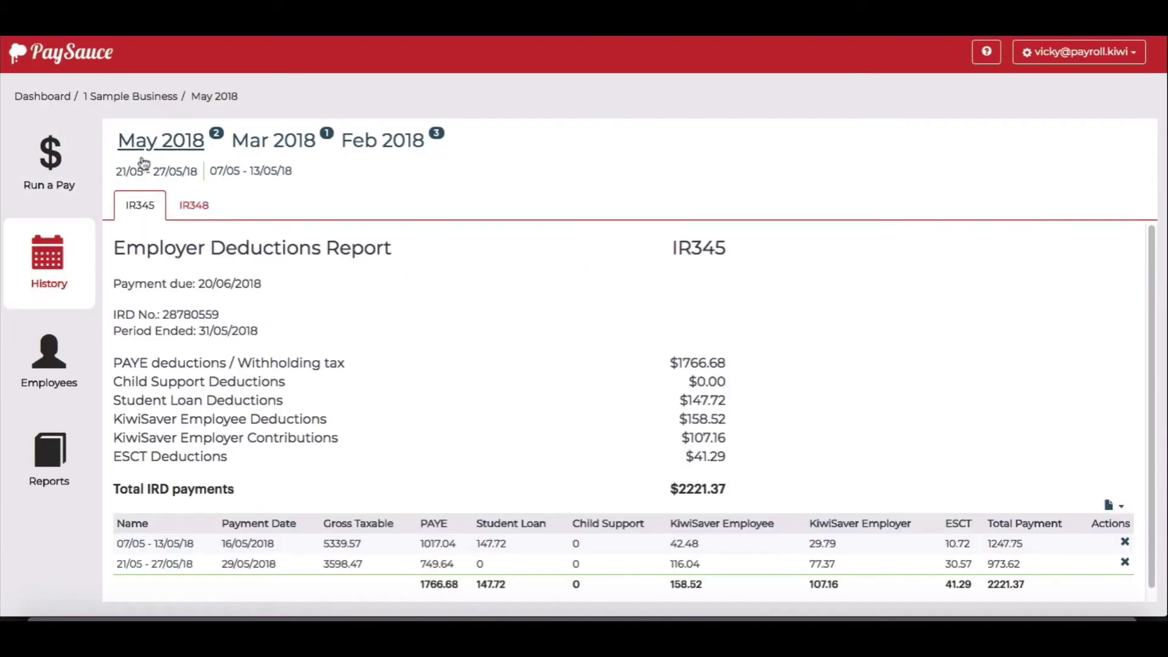
left_click(162, 176)
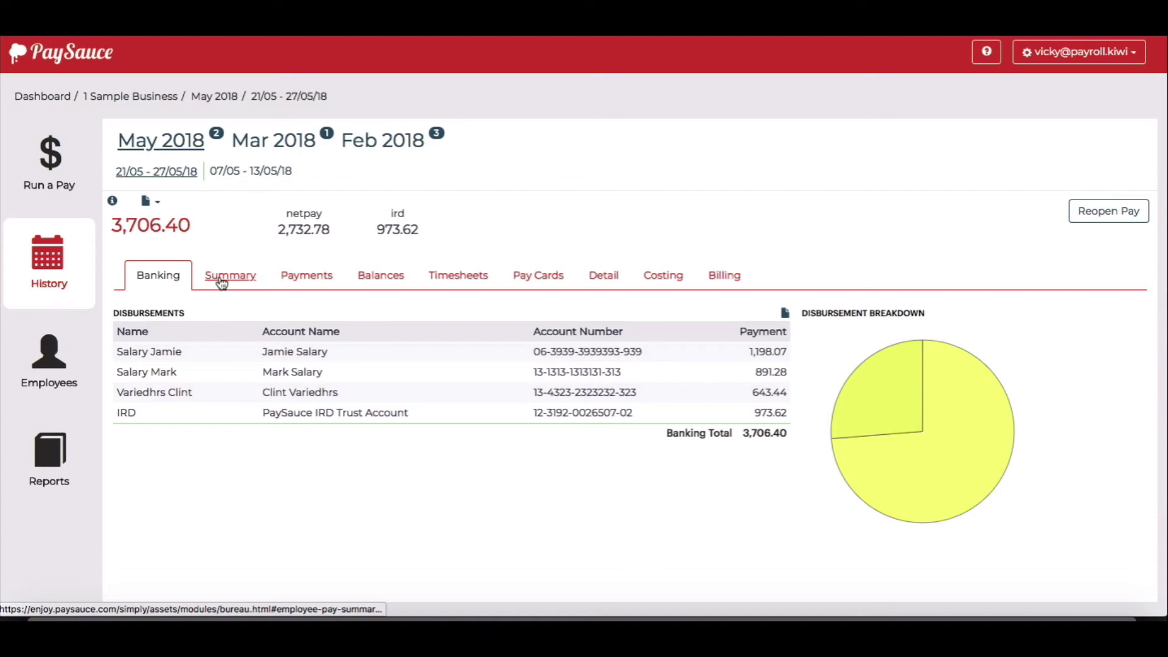
Review Summary, Payments and Pay Cards, then show the first employee's $1198.07 net pay breakdown
left_click(242, 277)
left_click(305, 276)
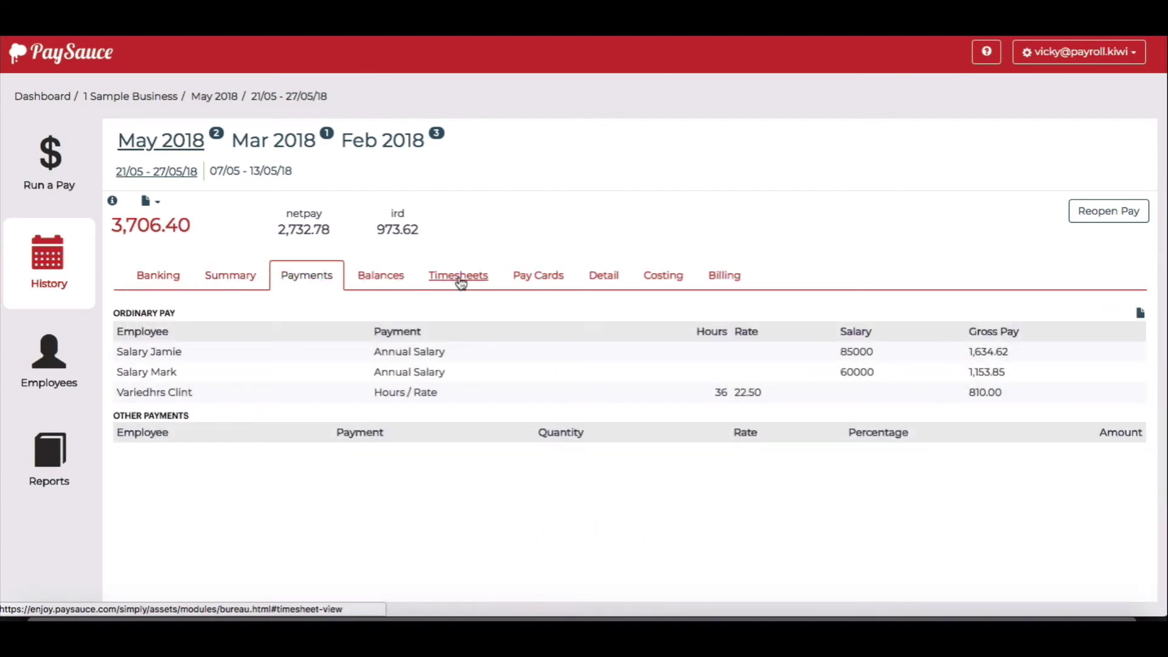
left_click(523, 276)
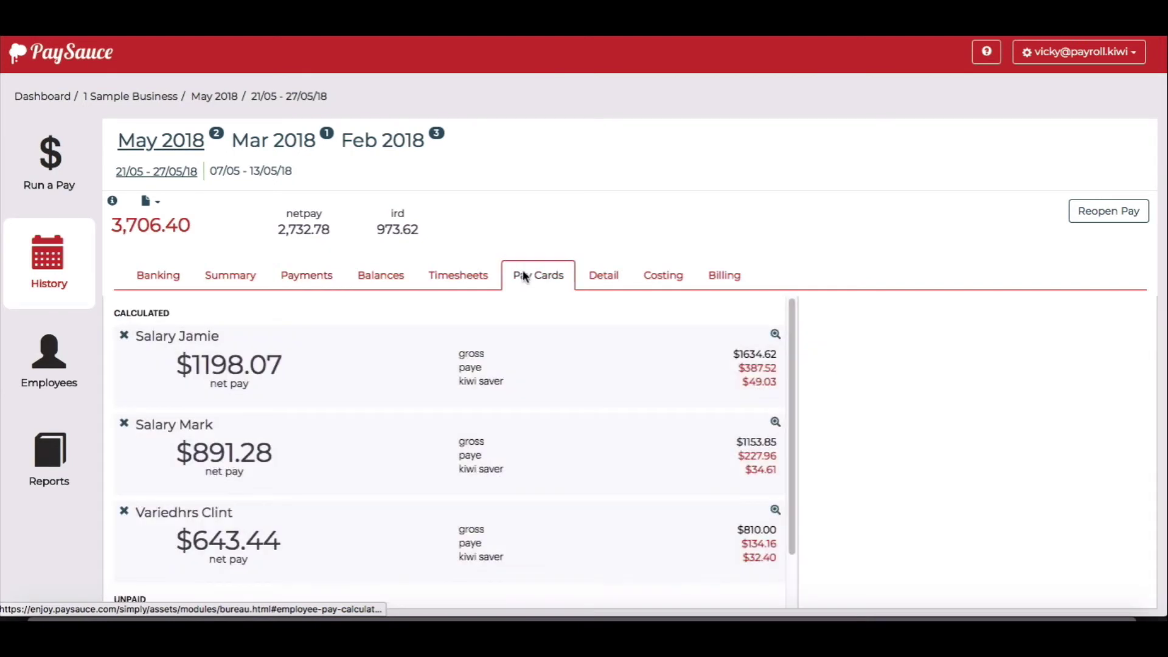
left_click(775, 334)
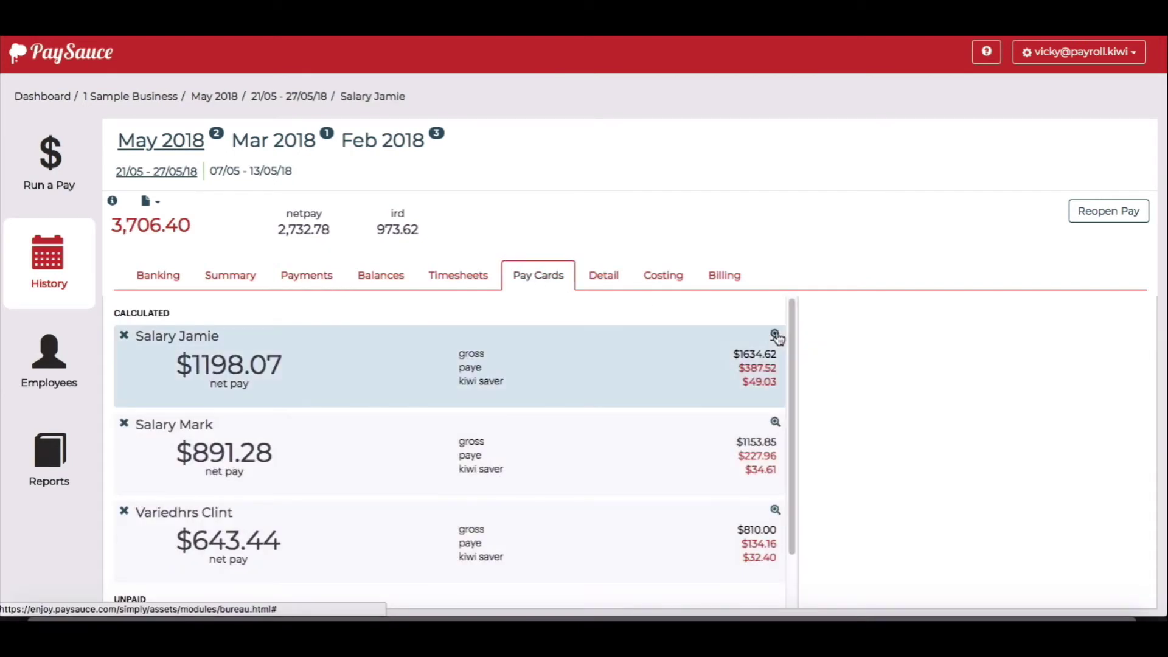
left_click(776, 335)
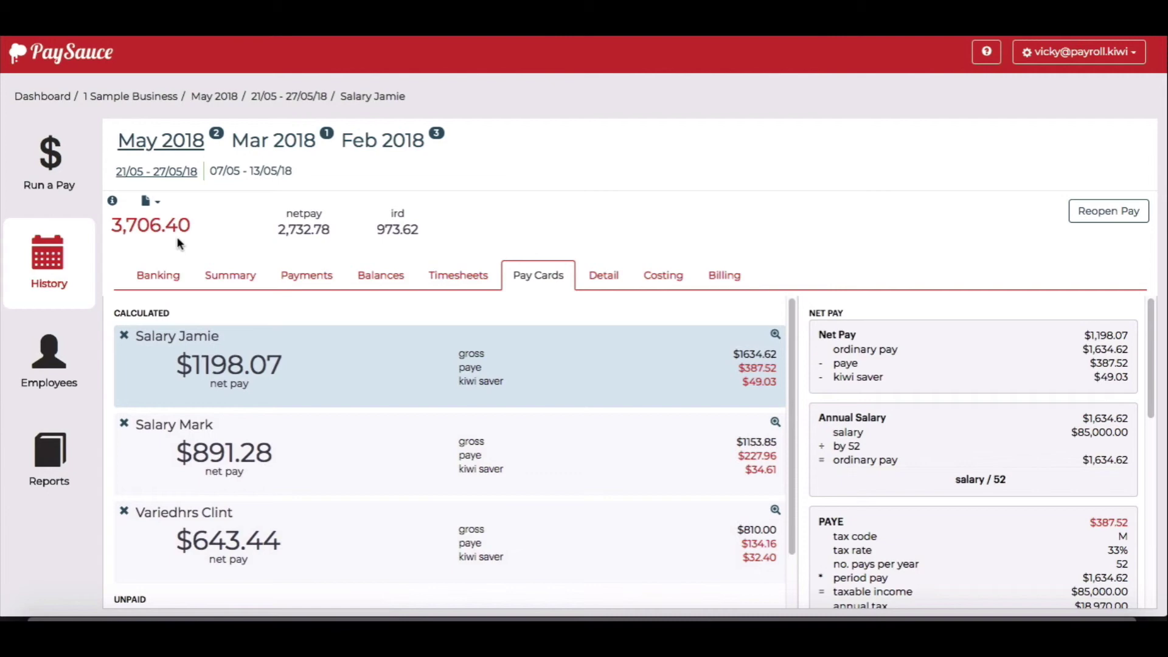
Check the Period Reports job log confirming payslip e-mails to all three employees, then close it
left_click(114, 201)
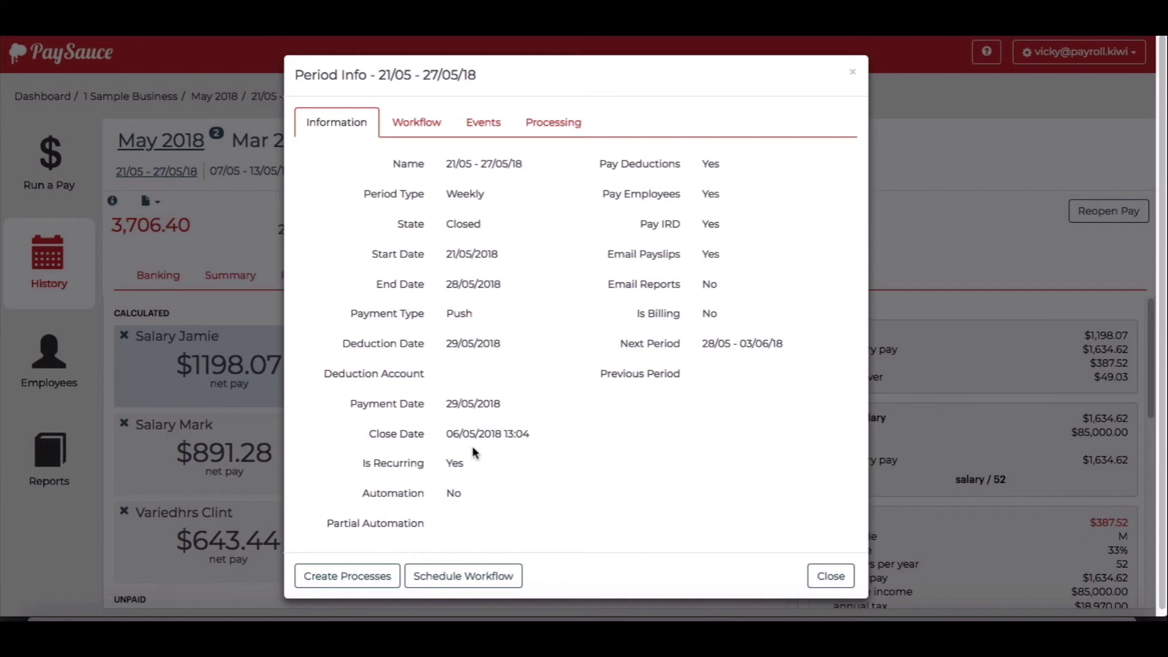
left_click(550, 127)
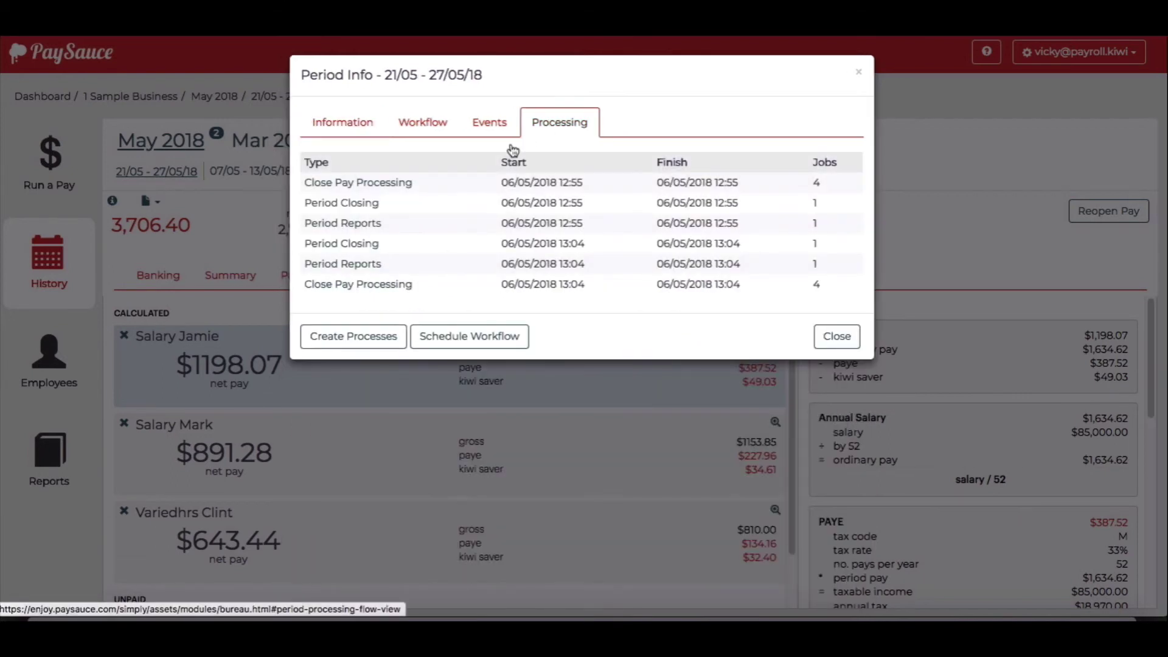
left_click(347, 266)
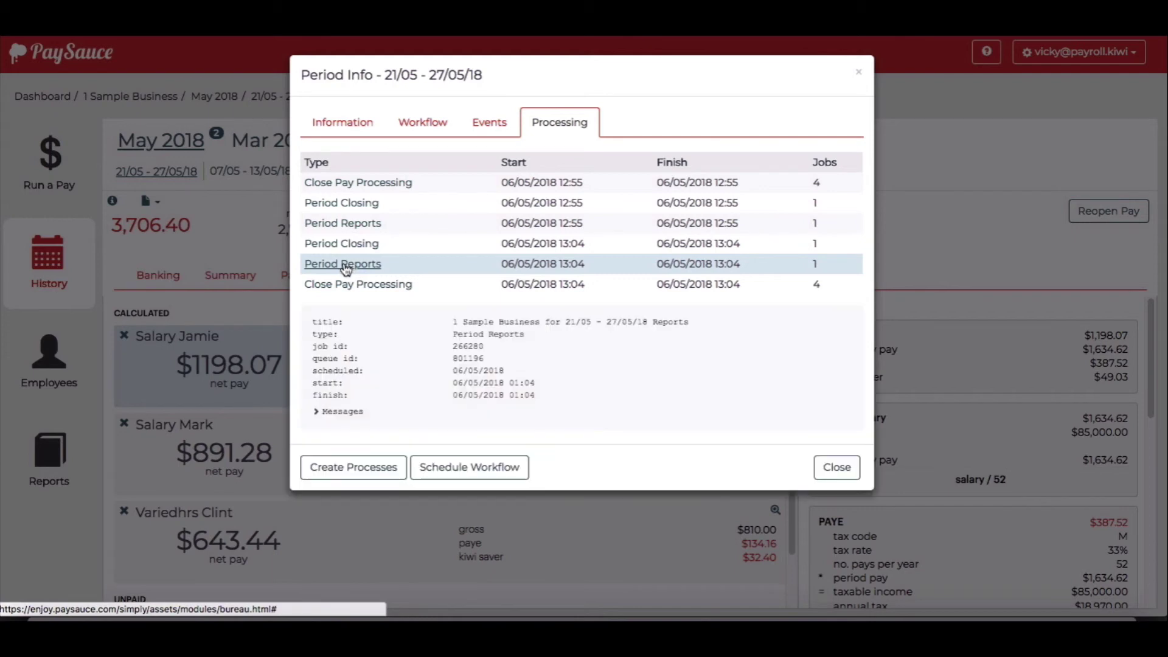
left_click(318, 413)
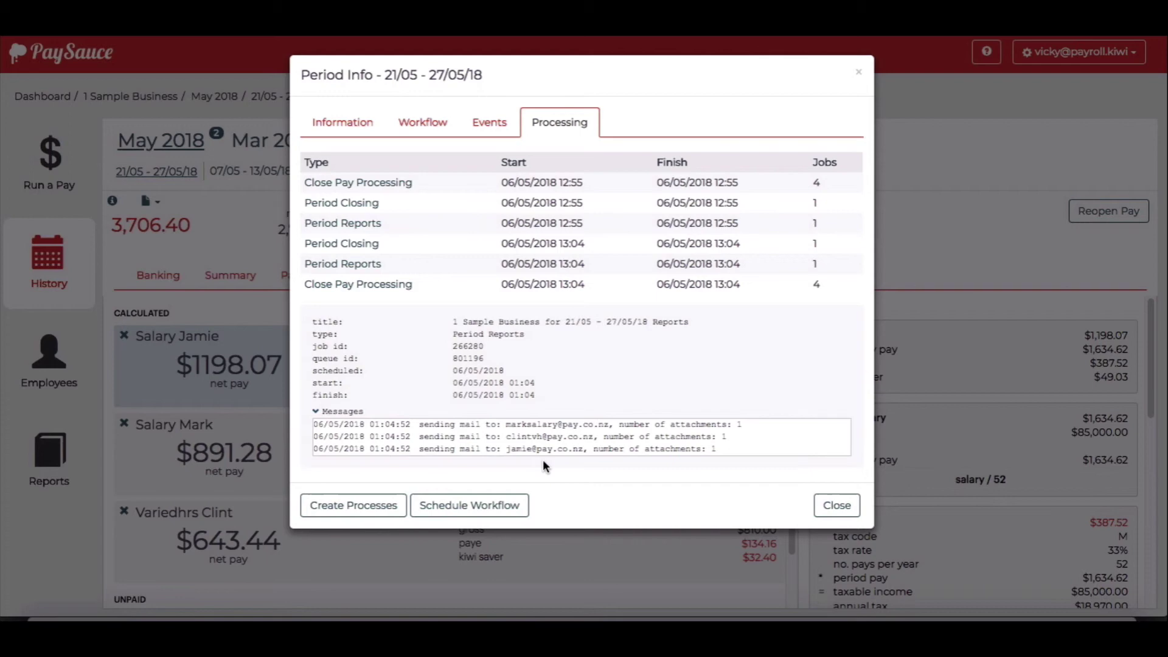
left_click(824, 533)
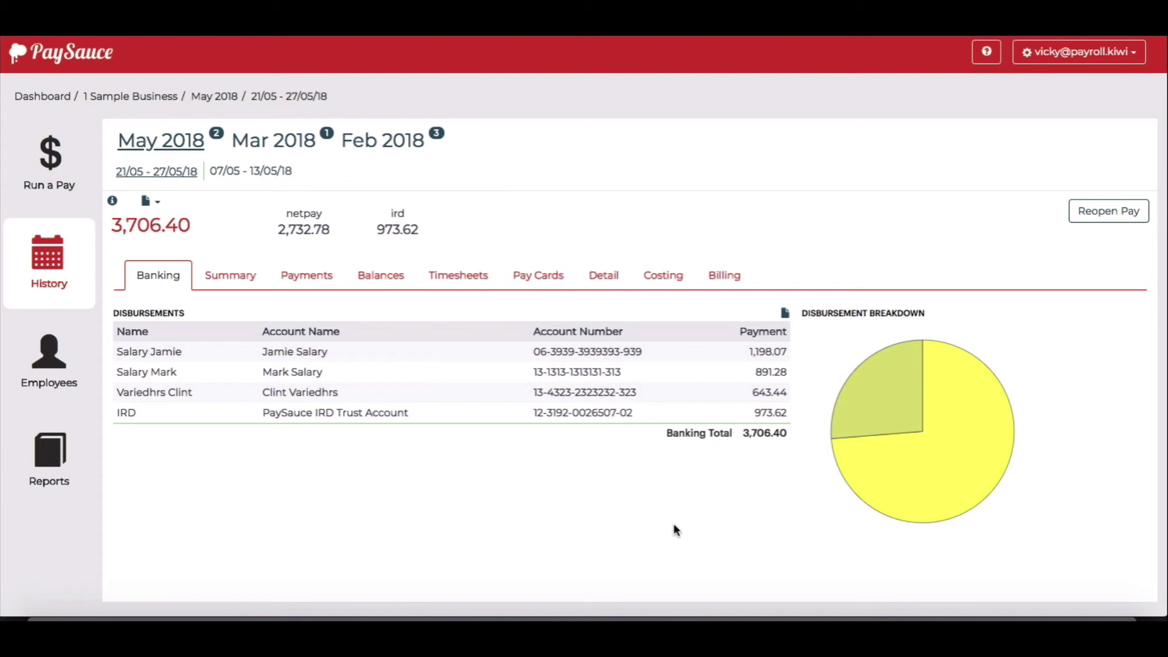
Resend the 21/05 – 27/05/18 payslips by e-mail to the $60,000-salary employee only
left_click(57, 269)
left_click(159, 174)
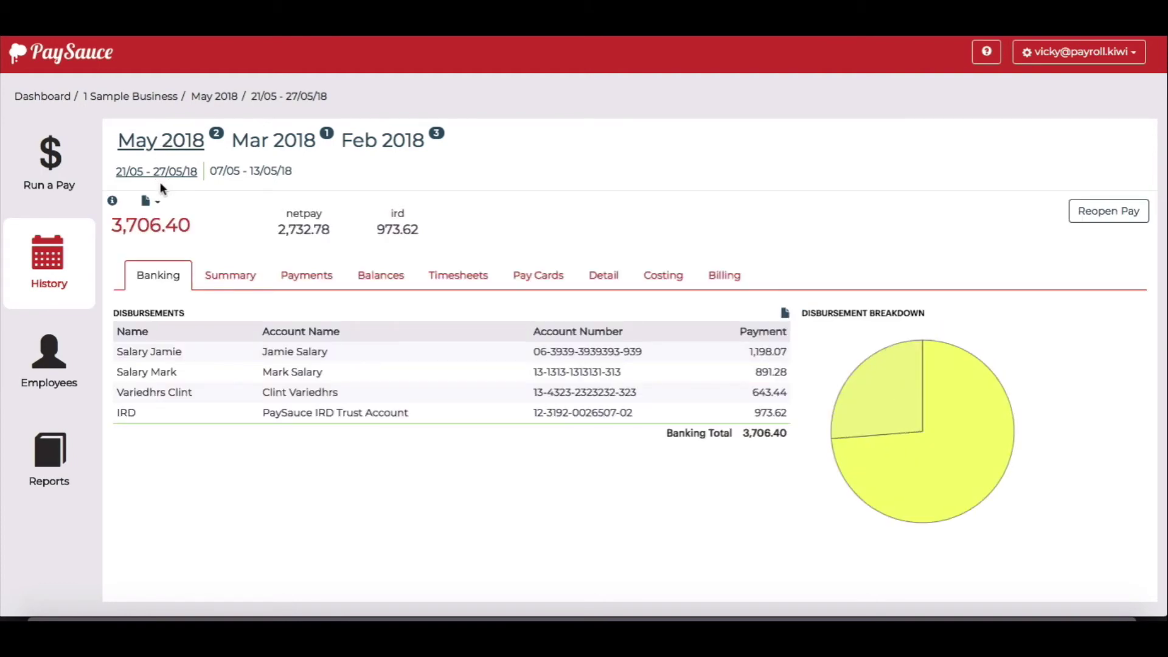
left_click(160, 203)
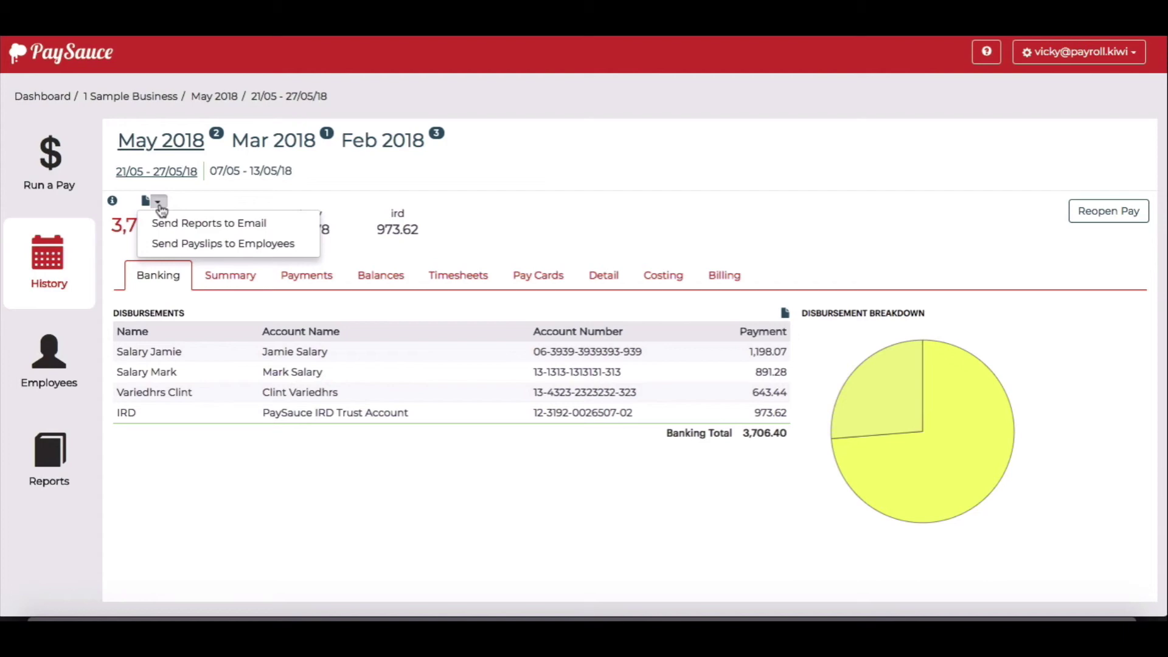
left_click(196, 245)
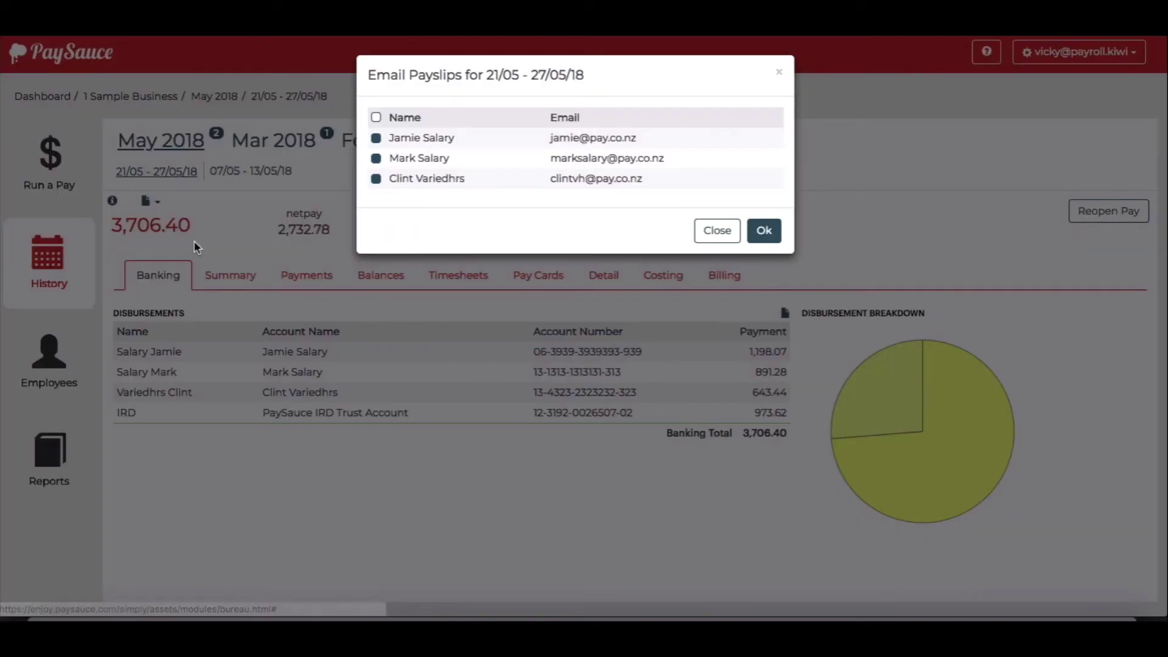
left_click(377, 118)
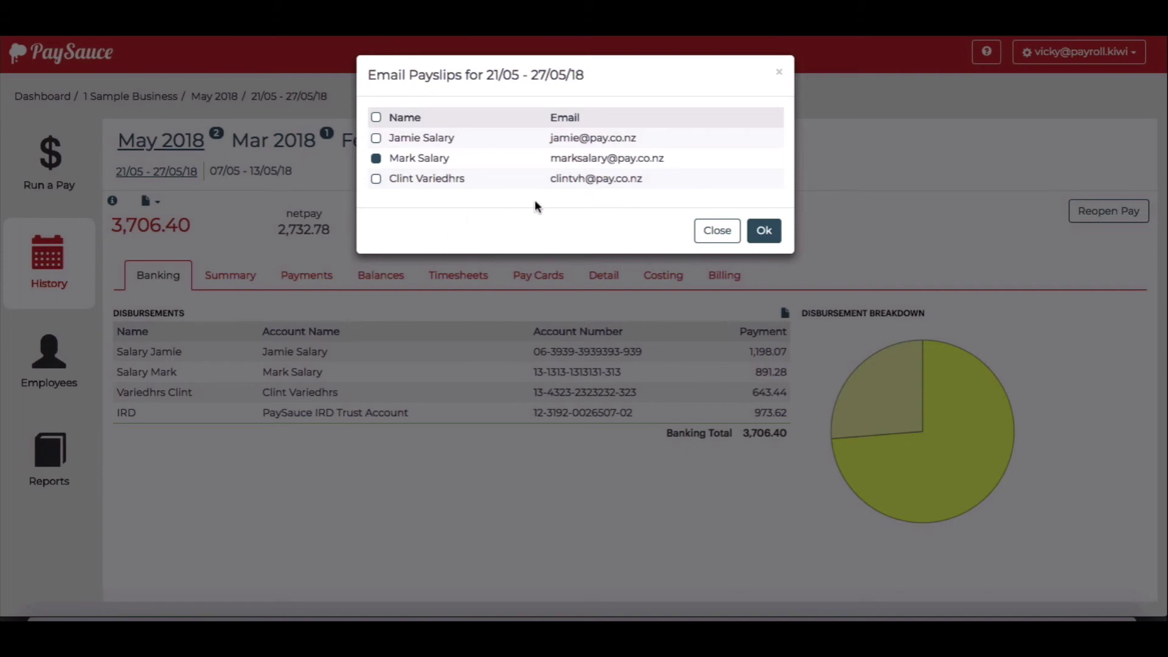
left_click(765, 234)
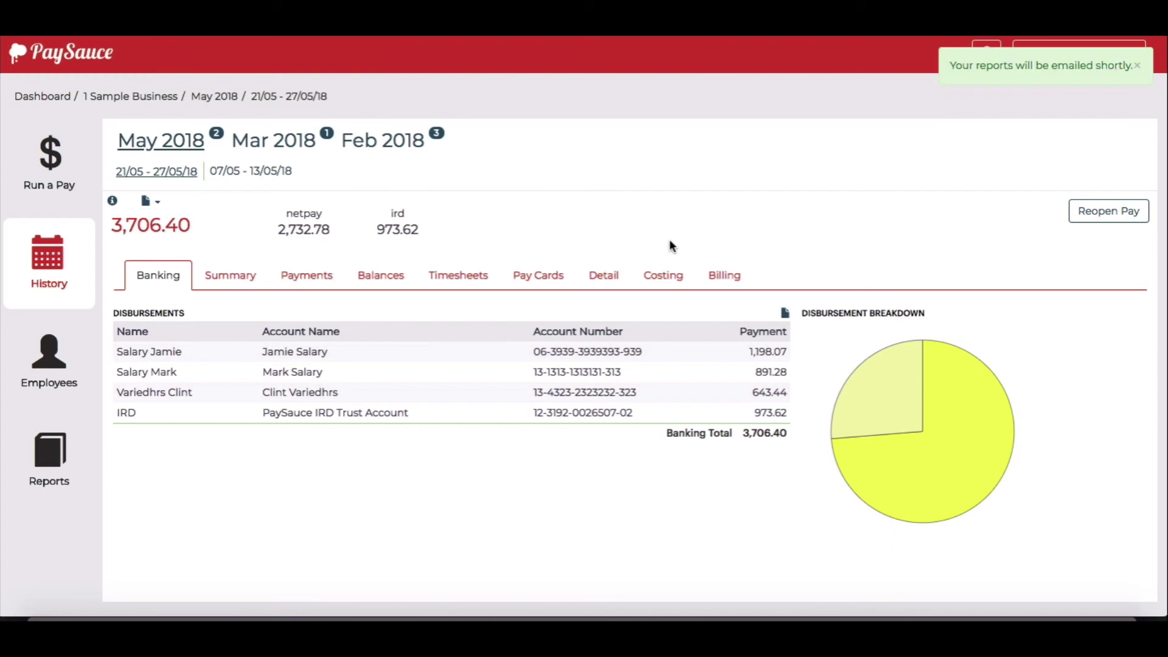
left_click(159, 202)
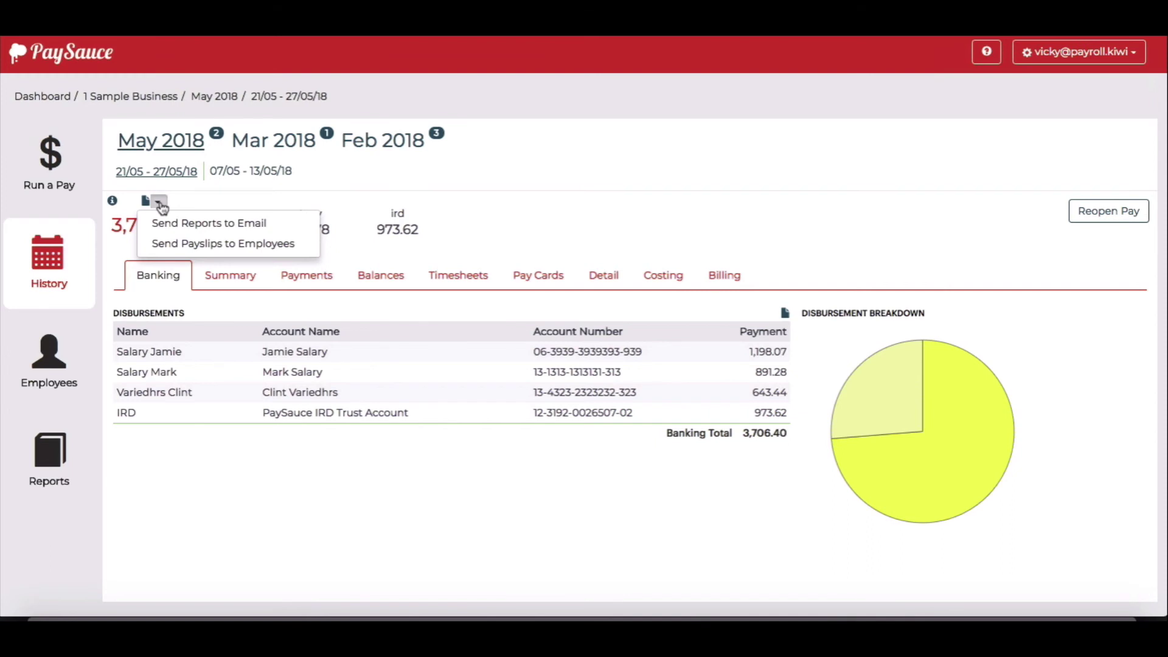
Set up an e-mailed report with only the payslips report ticked
left_click(186, 226)
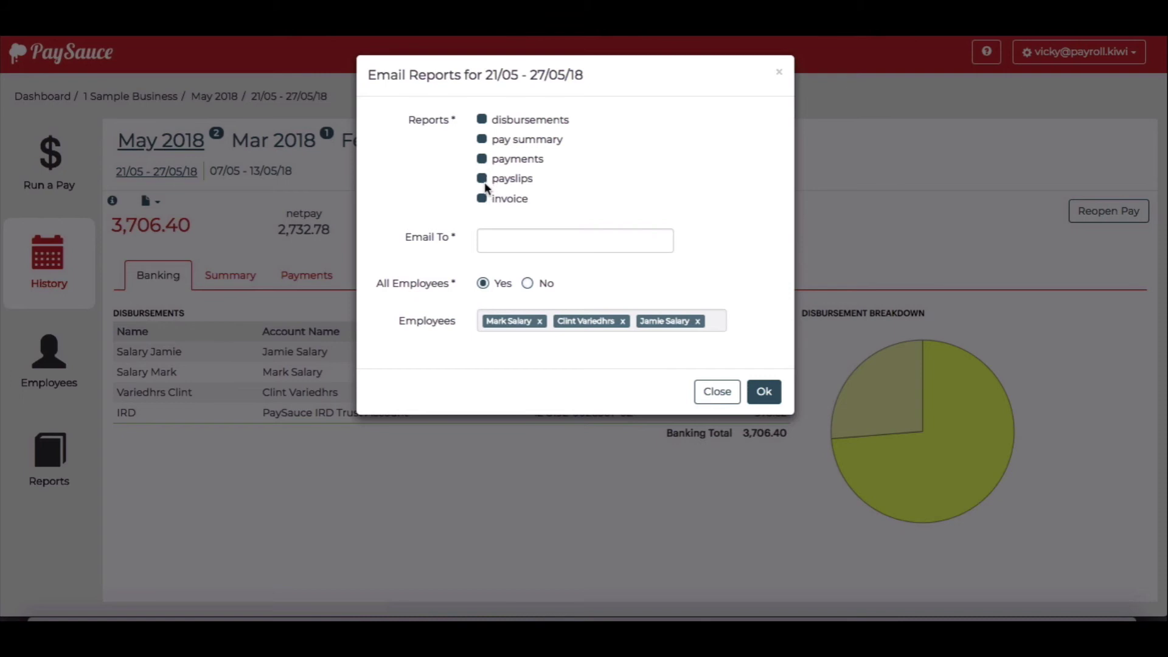
left_click(482, 119)
left_click(481, 139)
left_click(482, 159)
left_click(483, 199)
left_click(514, 179)
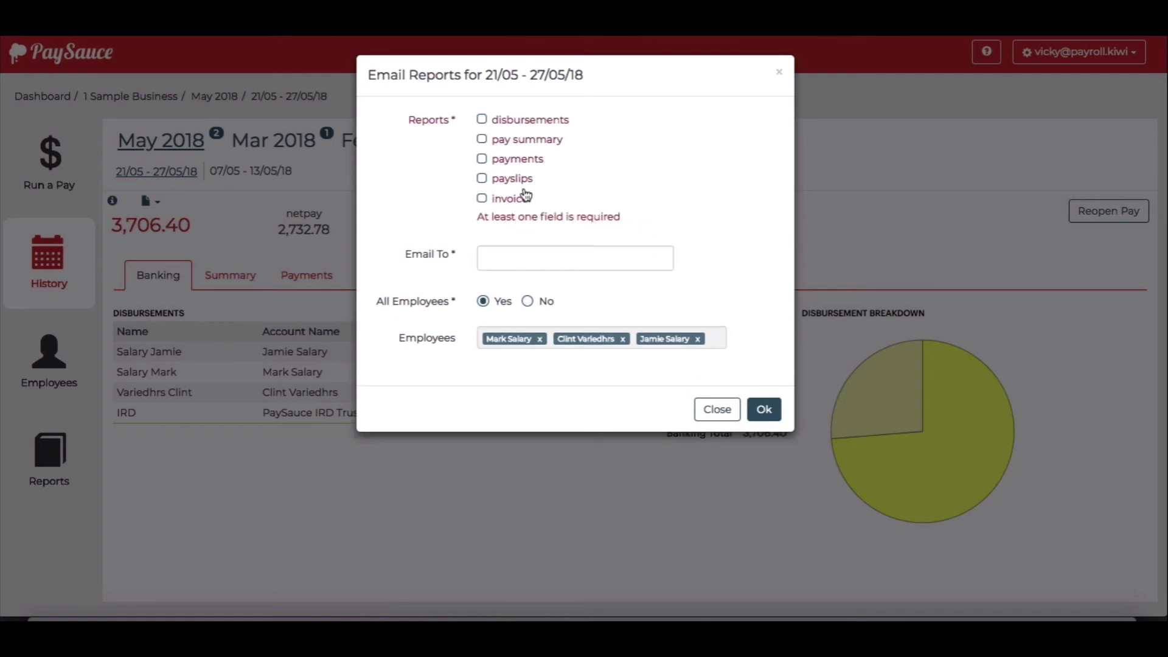
left_click(482, 179)
Send it to the employer's e-mail address for the $60,000-salary employee only
left_click(506, 244)
key("ctrl+v")
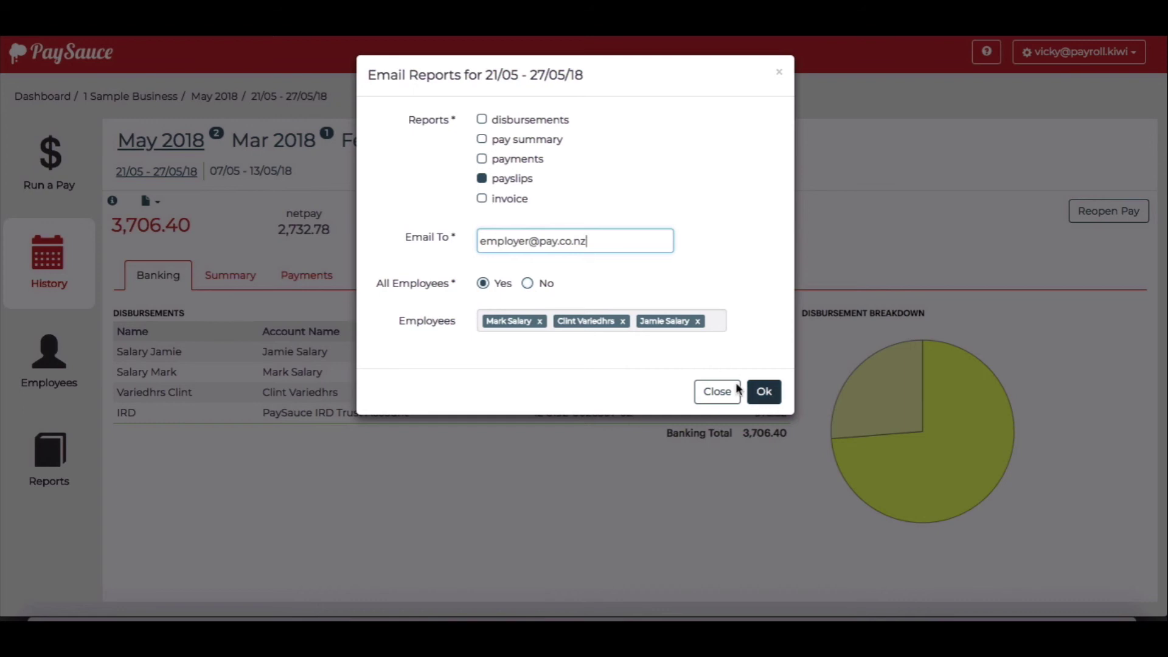
left_click(528, 284)
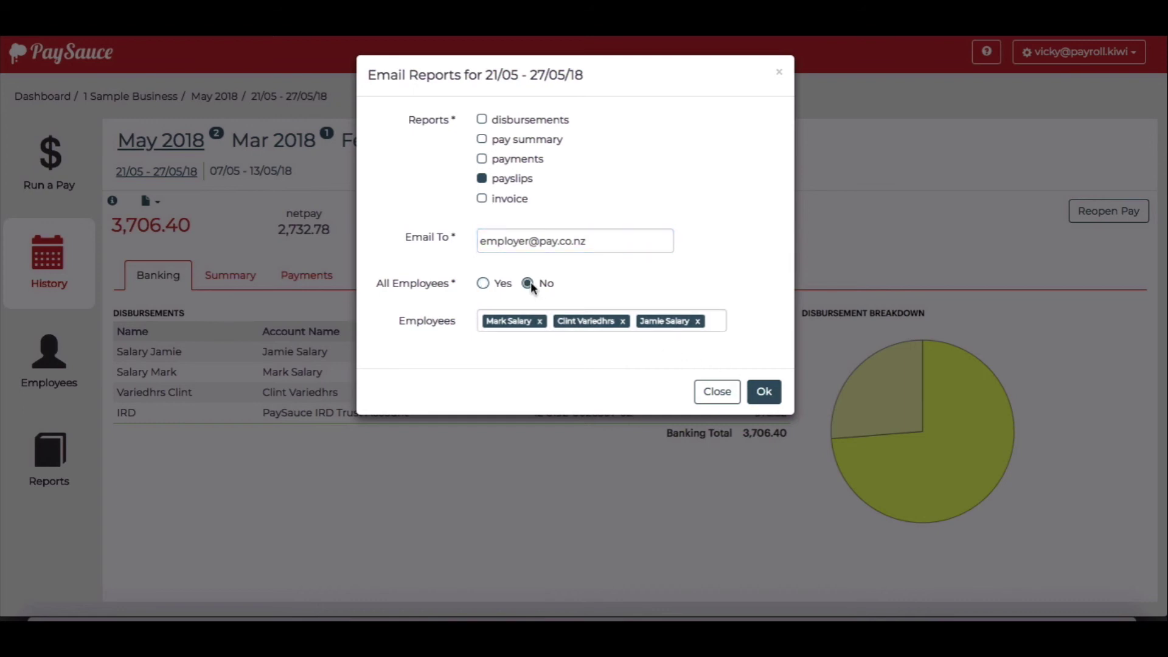
left_click(698, 322)
left_click(623, 321)
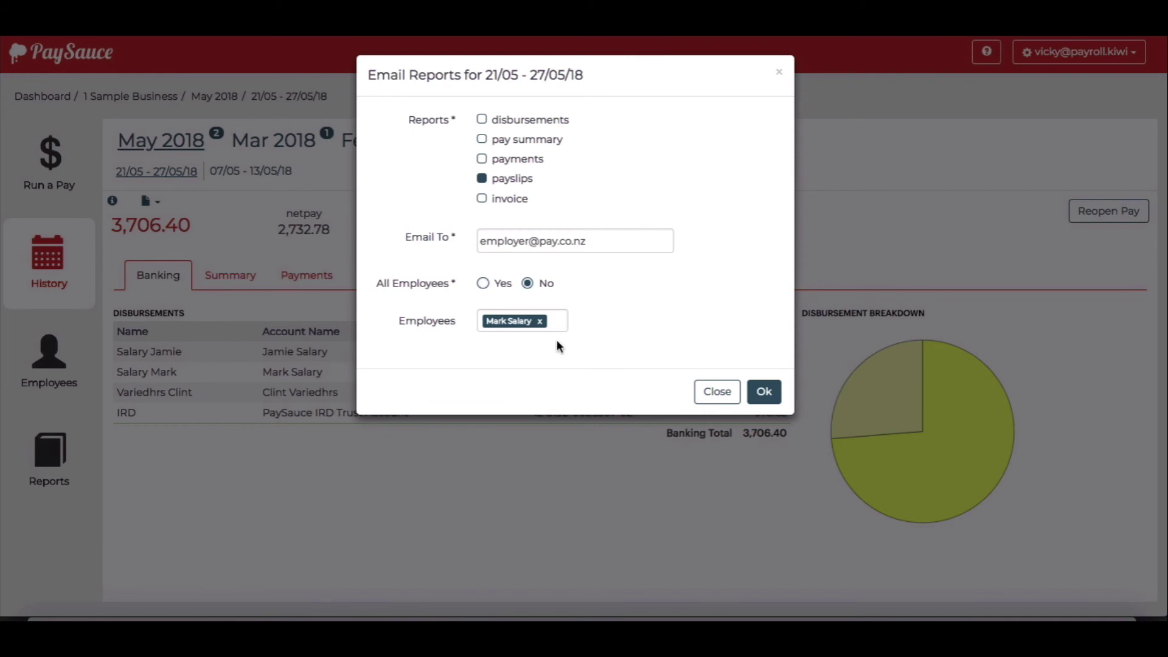
left_click(764, 392)
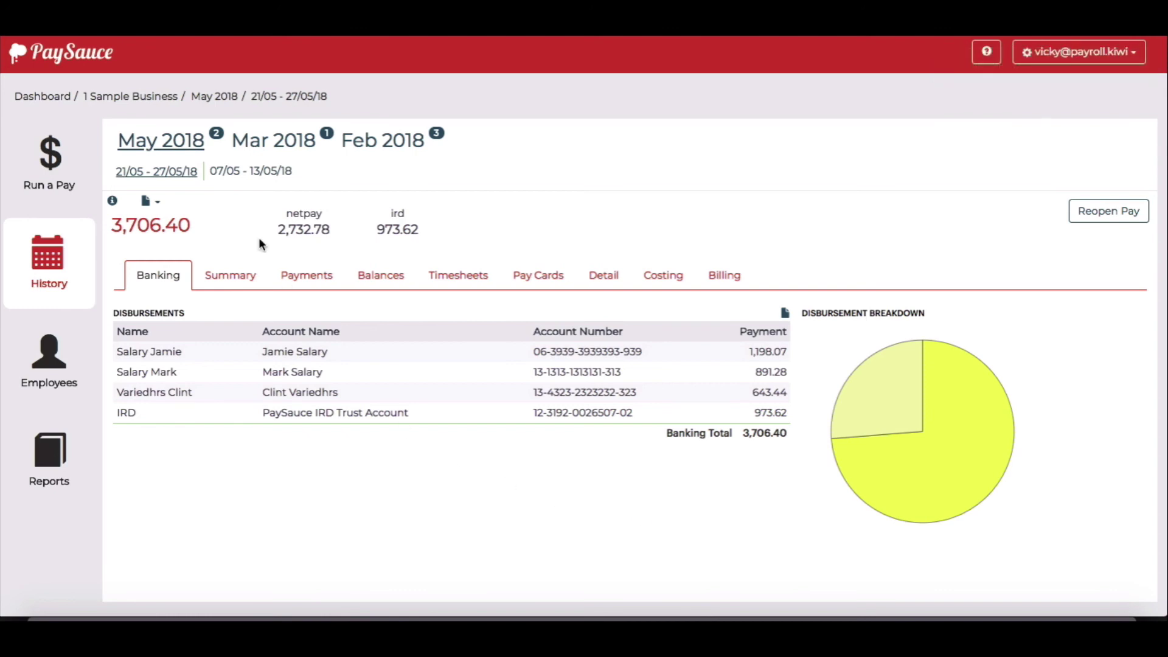
Show the reloaded pay run's per-employee details and bring up the second employee's export options
left_click(176, 176)
left_click(609, 277)
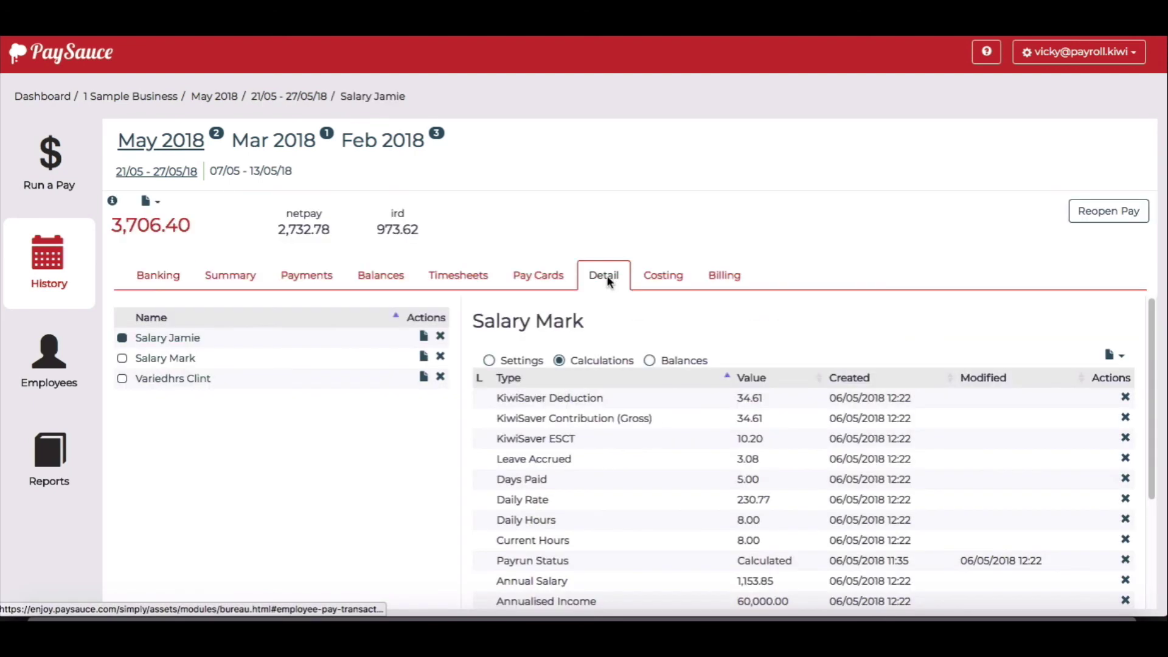
left_click(605, 275)
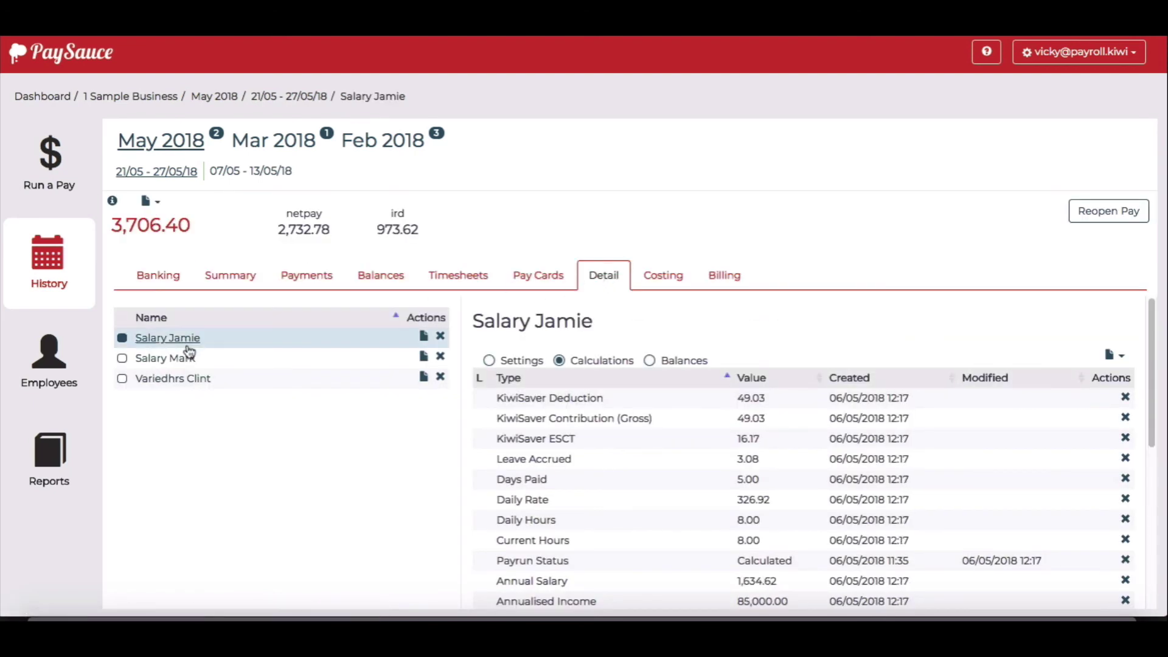
left_click(174, 360)
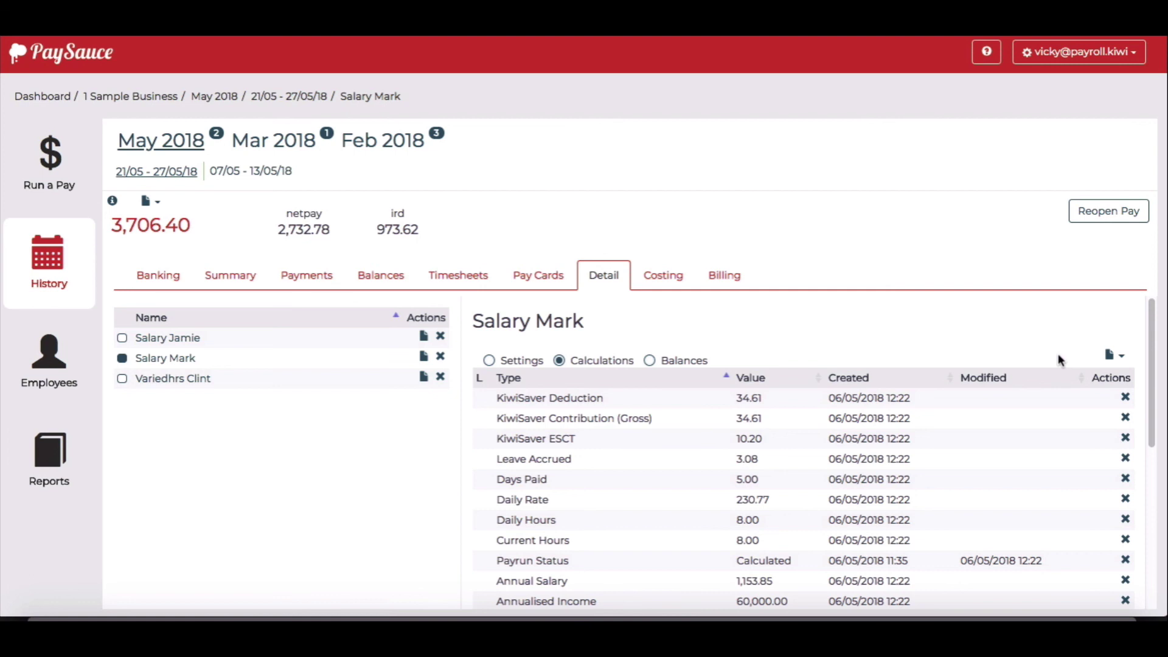
left_click(1113, 359)
View the $60,000-salary employee's payslip PDF with $891.28 net pay, then close it
left_click(1090, 377)
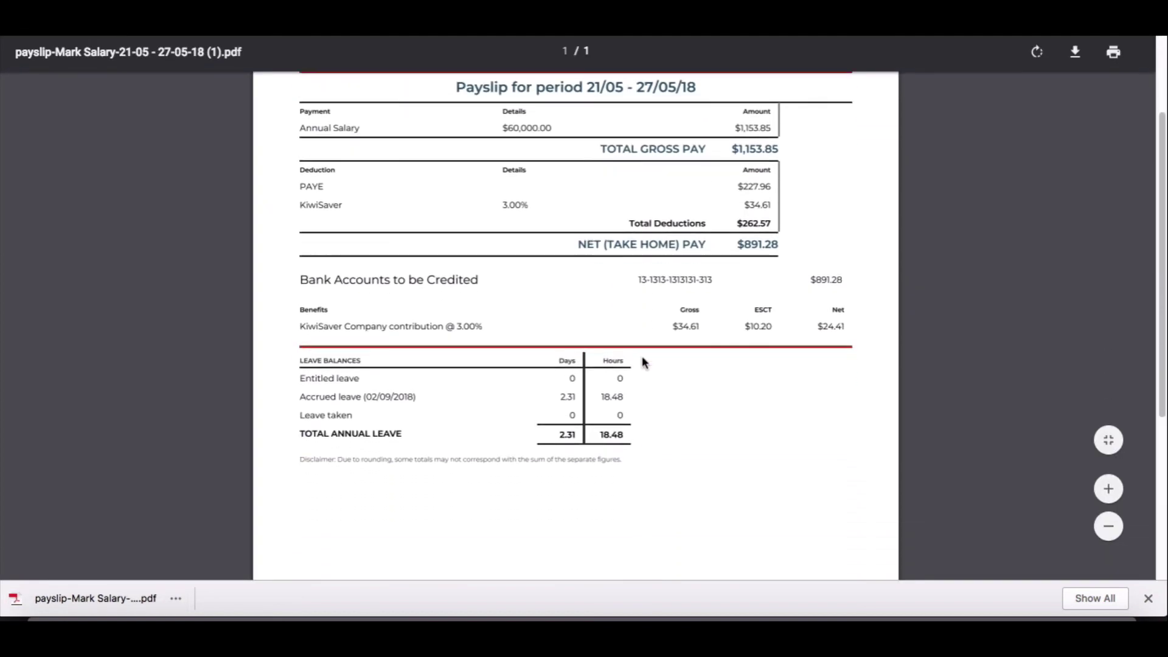
scroll(644, 362, "up", 3)
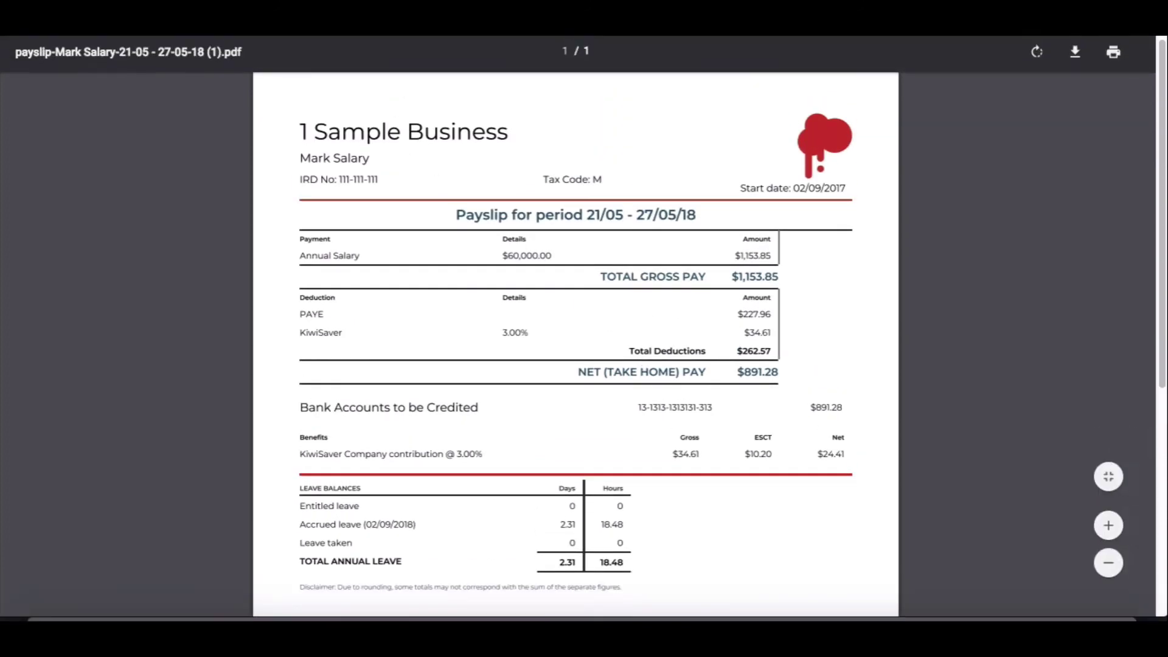
key("ctrl+w")
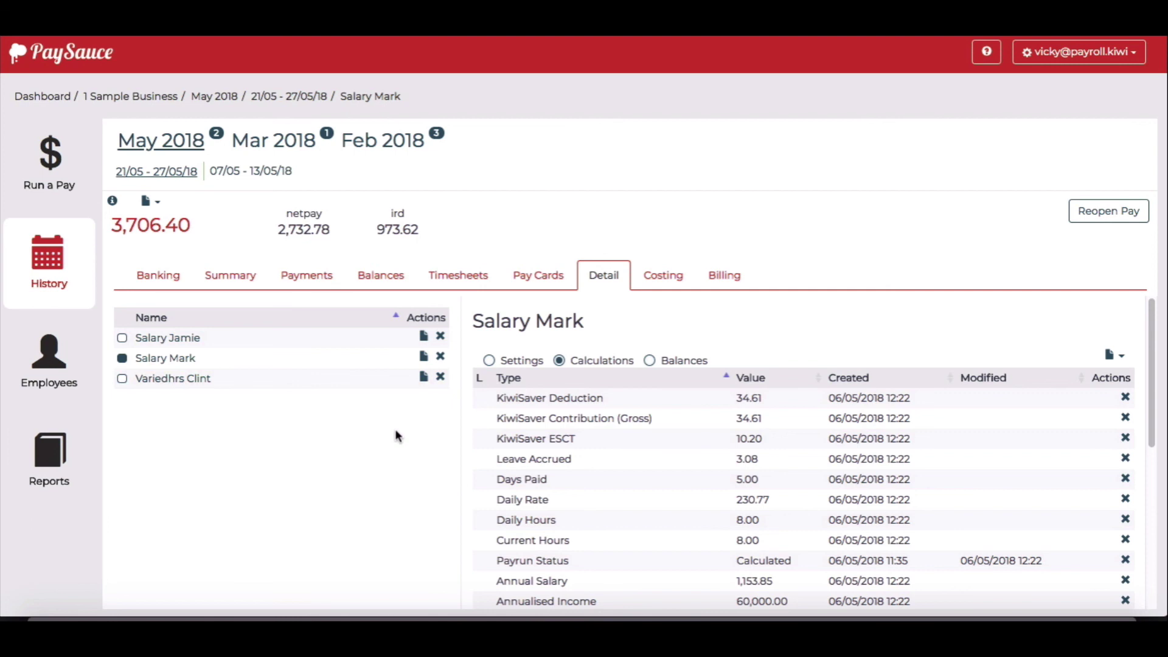